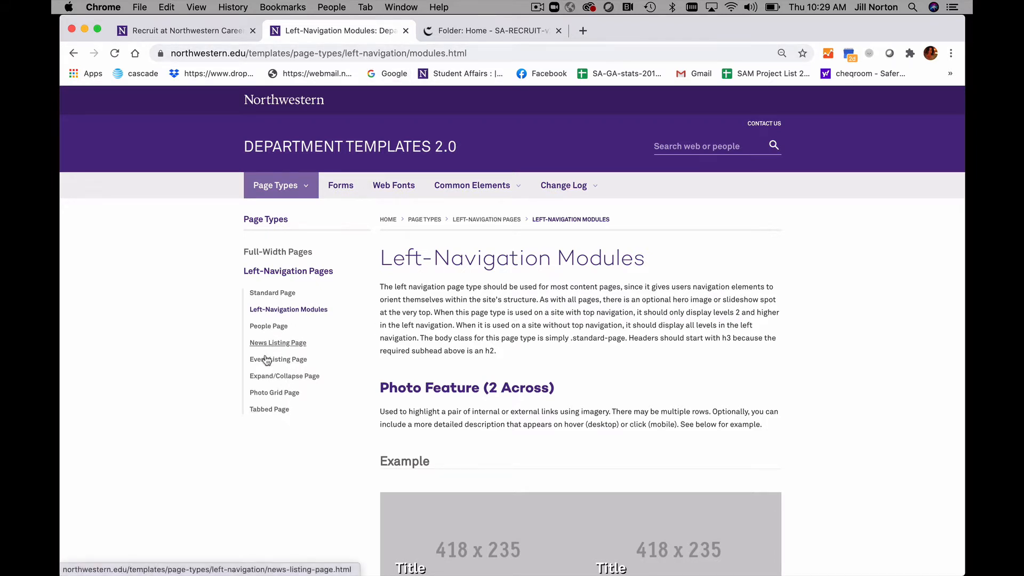
# Review the Expand/Collapse Page and Standard Page examples among the left-navigation templates, including the standard page's sidebar.
pyautogui.click(265, 380)
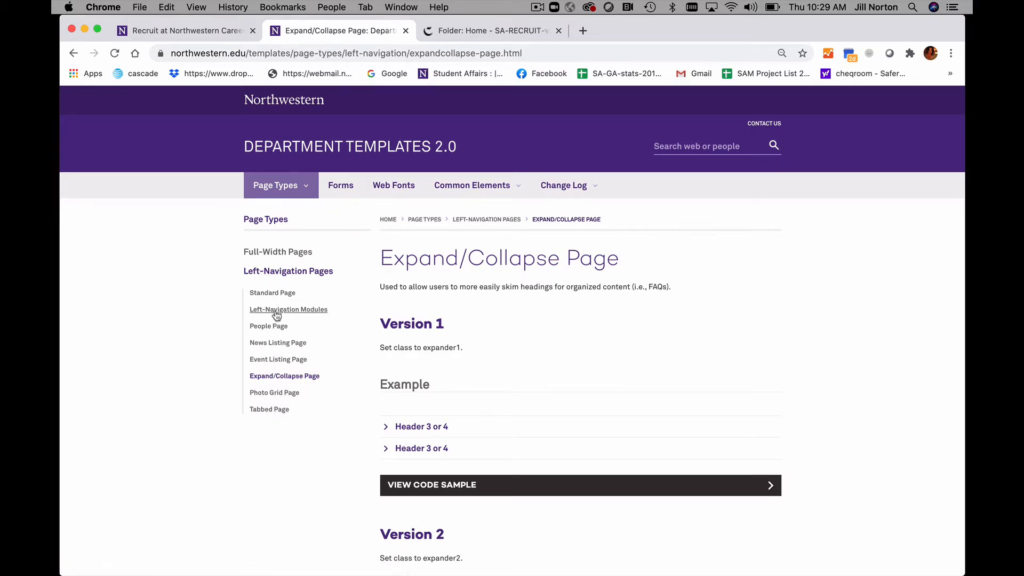
pyautogui.click(272, 294)
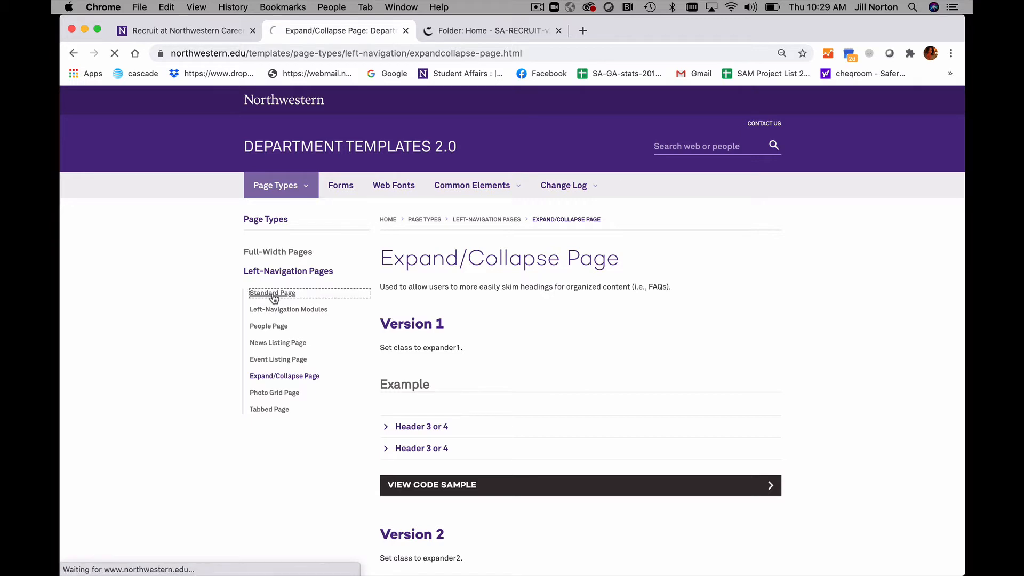
pyautogui.scroll(-5, 331, 314)
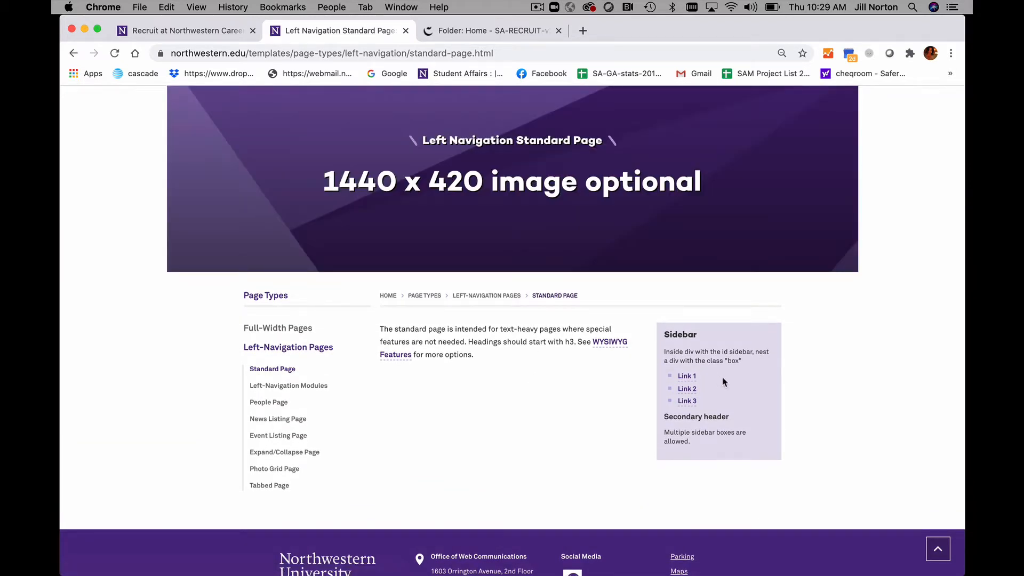
pyautogui.scroll(3, 582, 344)
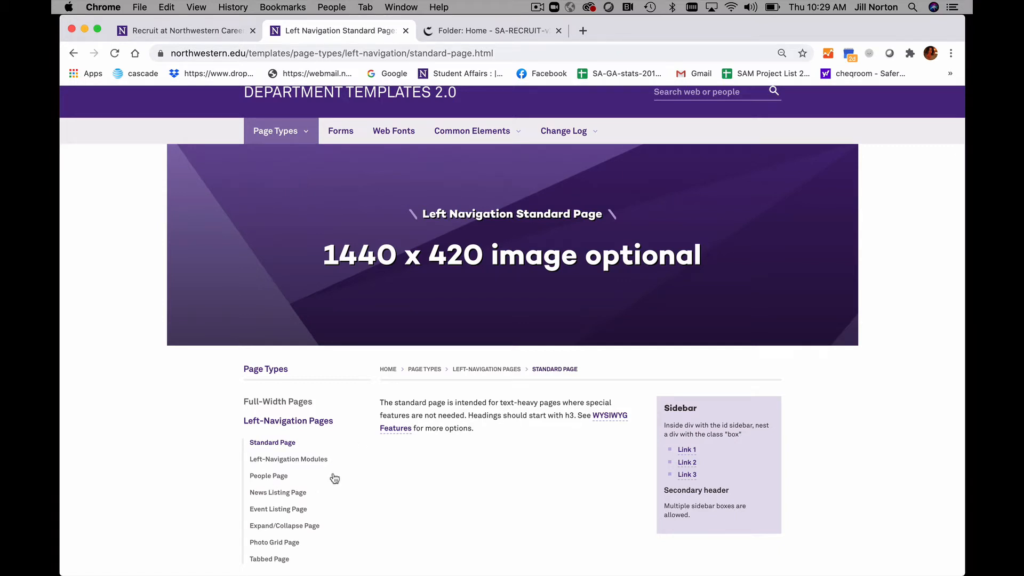
pyautogui.scroll(2, 401, 472)
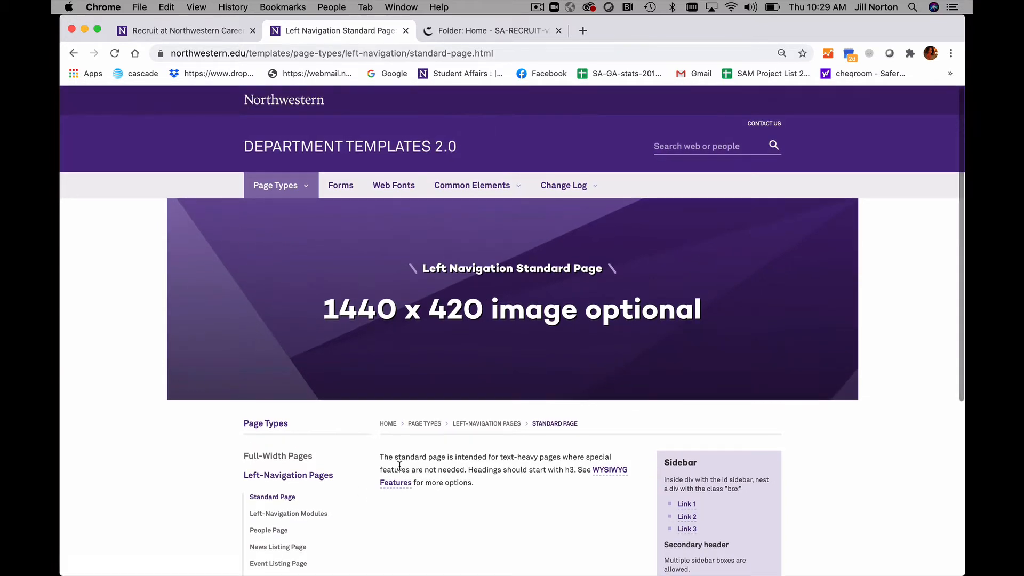
# Open the Get Involved page under About Us on the existing Recruit at Northwestern site and review its content.
pyautogui.click(175, 33)
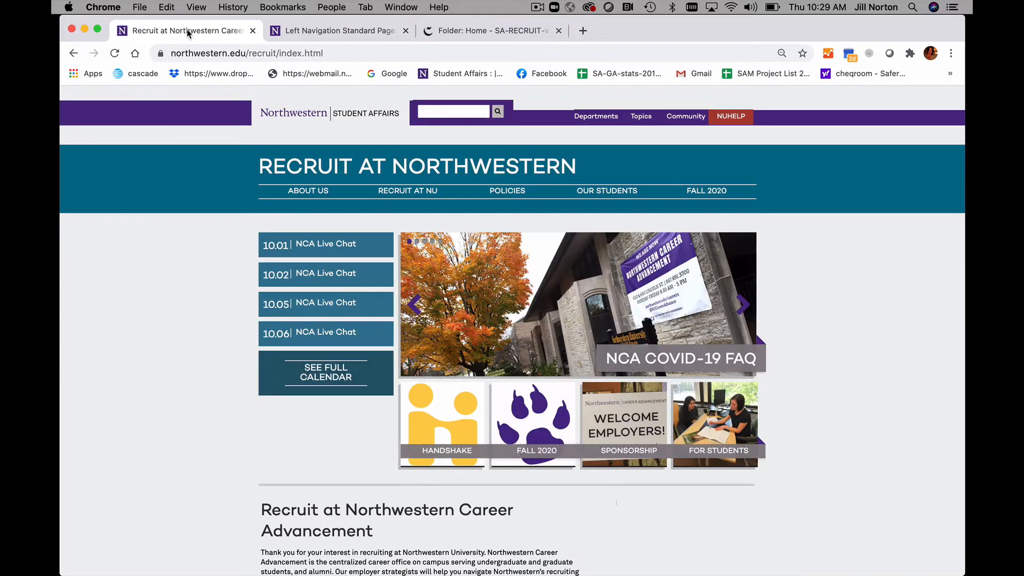
pyautogui.click(464, 33)
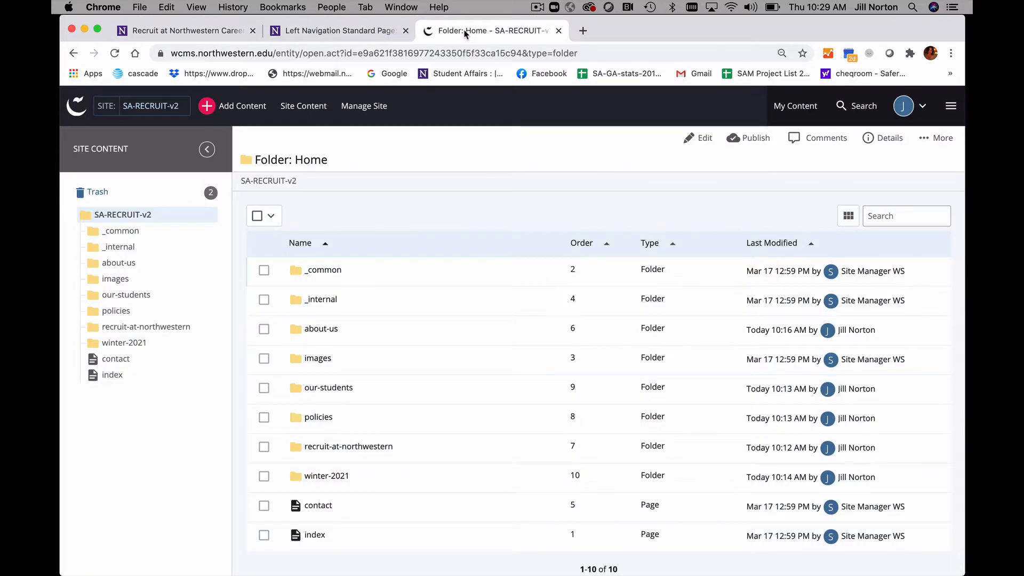
pyautogui.click(143, 36)
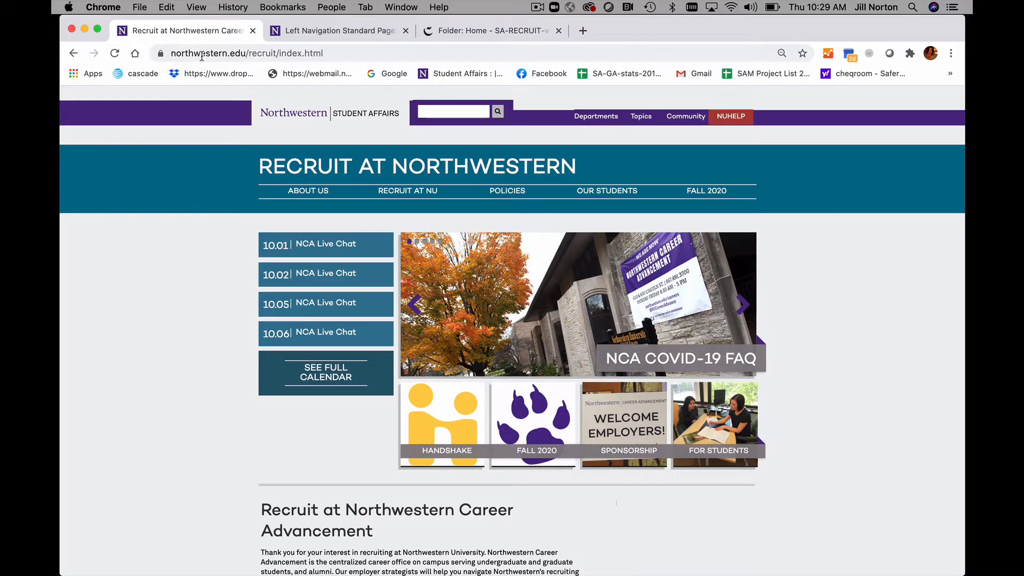
pyautogui.moveTo(298, 192)
pyautogui.click(292, 268)
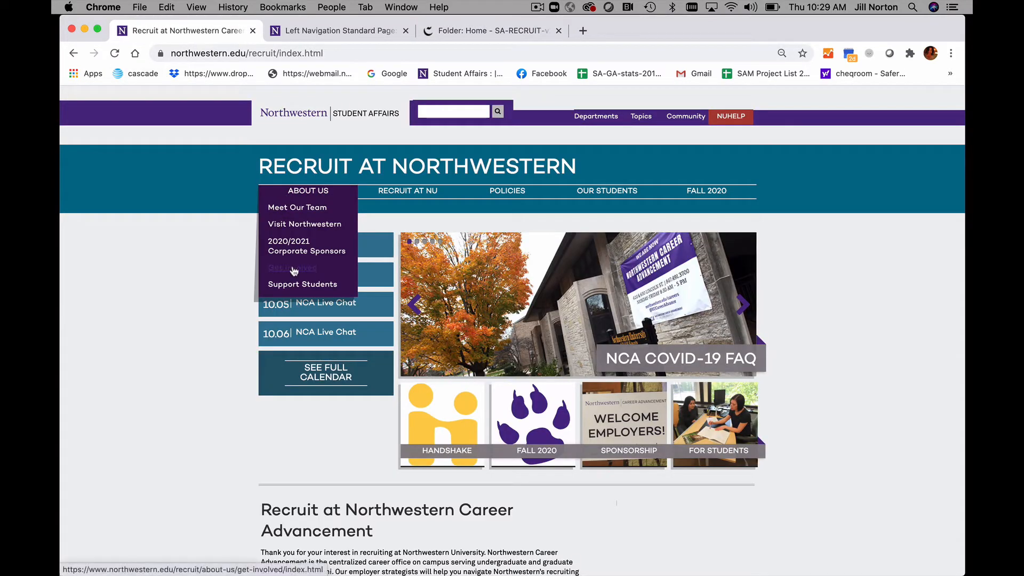
pyautogui.scroll(-3, 700, 324)
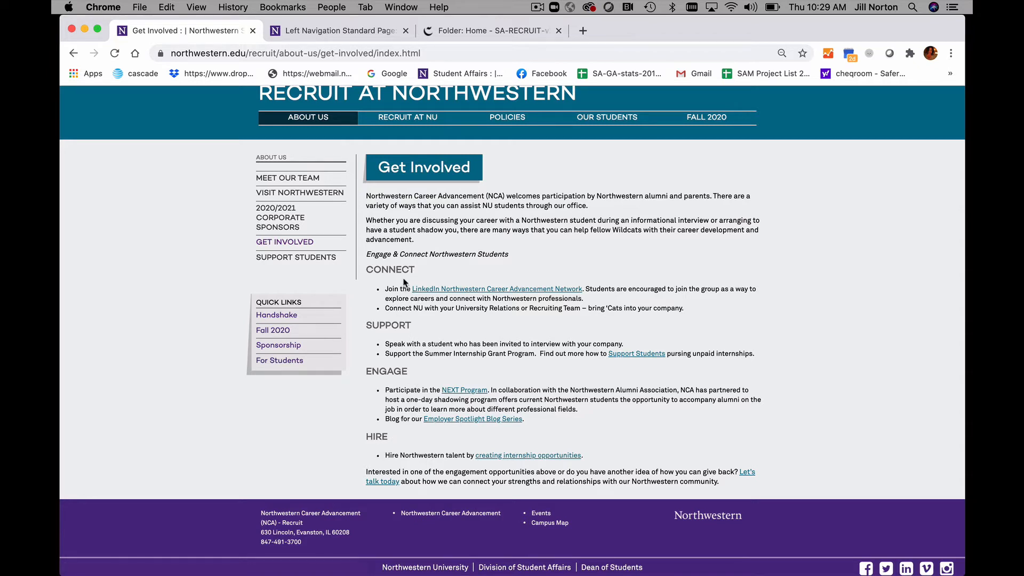
# Compare the Standard Page and Expand/Collapse Page templates with the existing Get Involved page.
pyautogui.click(347, 33)
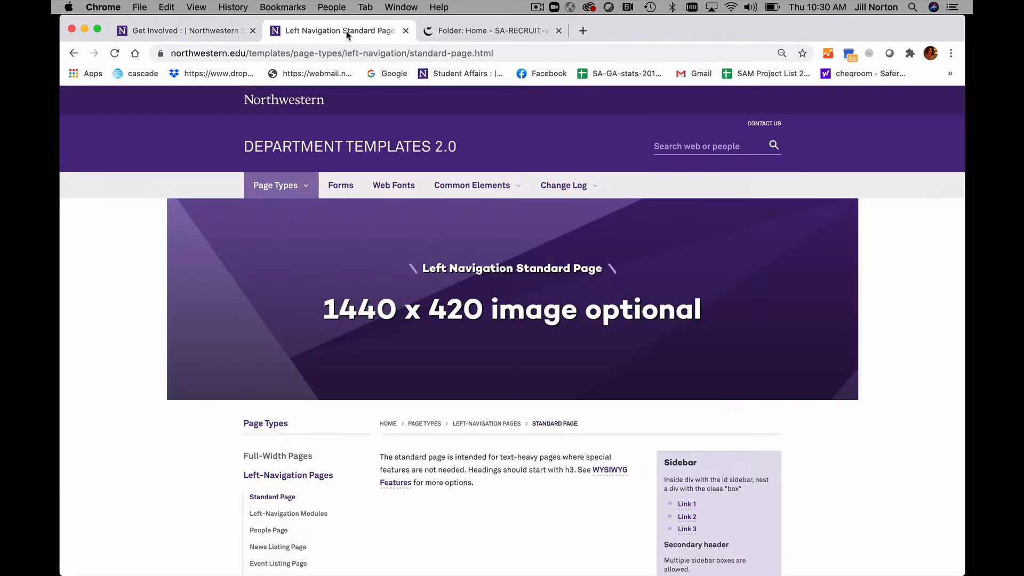
pyautogui.scroll(-3, 340, 290)
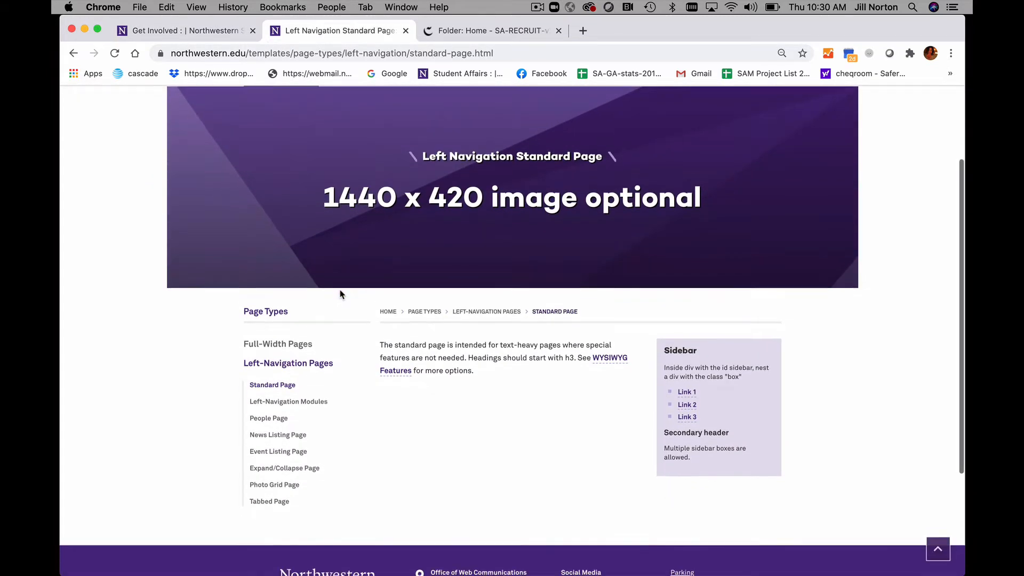
pyautogui.click(277, 474)
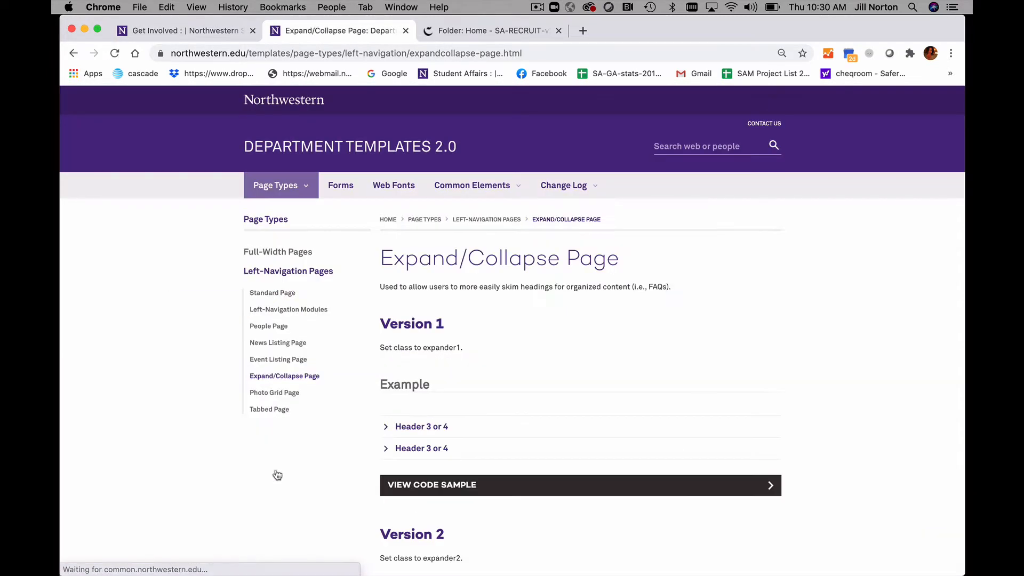
pyautogui.scroll(-1, 434, 445)
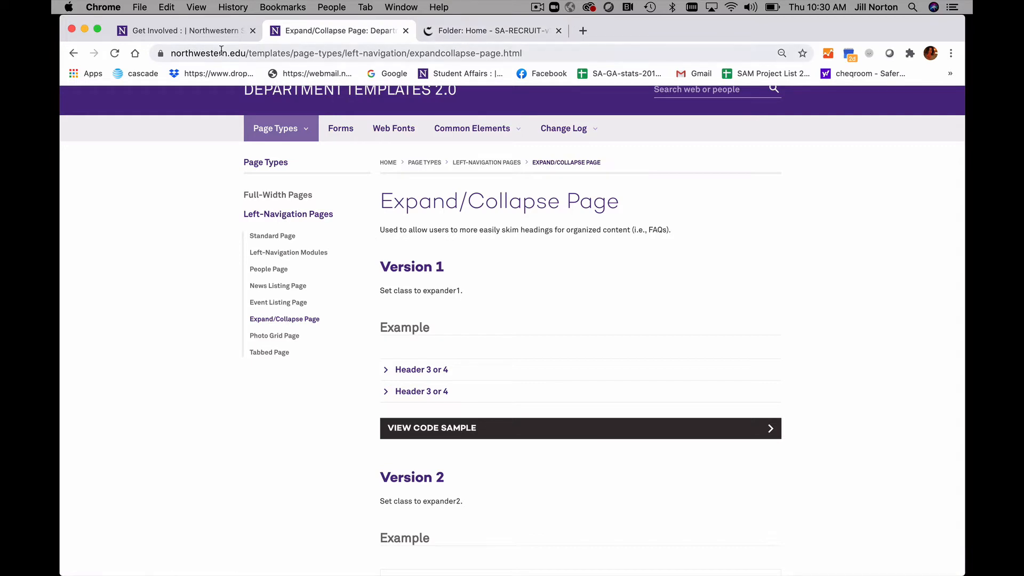
pyautogui.click(213, 33)
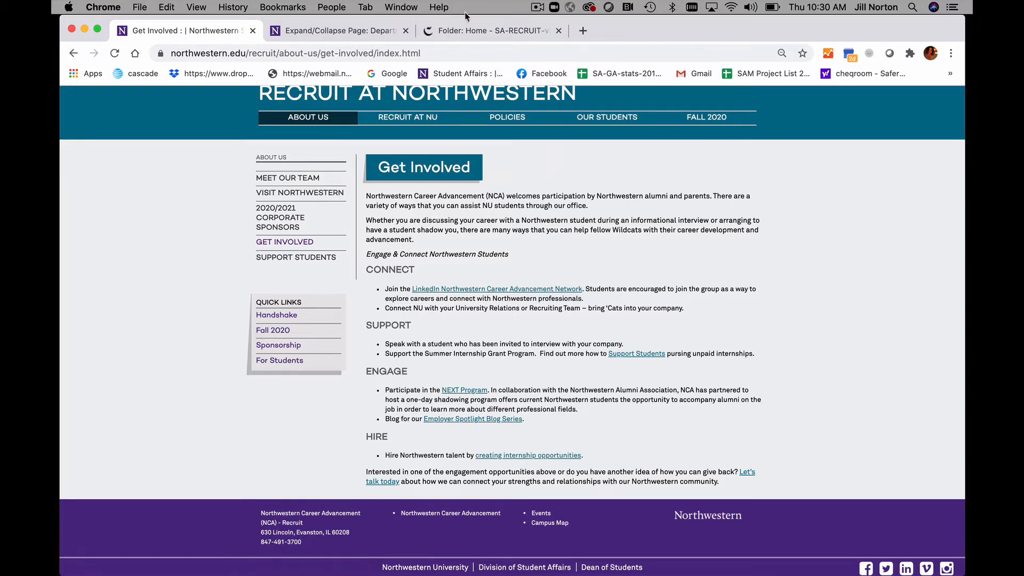
# In the CMS, add a Standard Left Nav Page titled "Get Involved" to the about-us folder of SA-RECRUIT-v2.
pyautogui.click(477, 31)
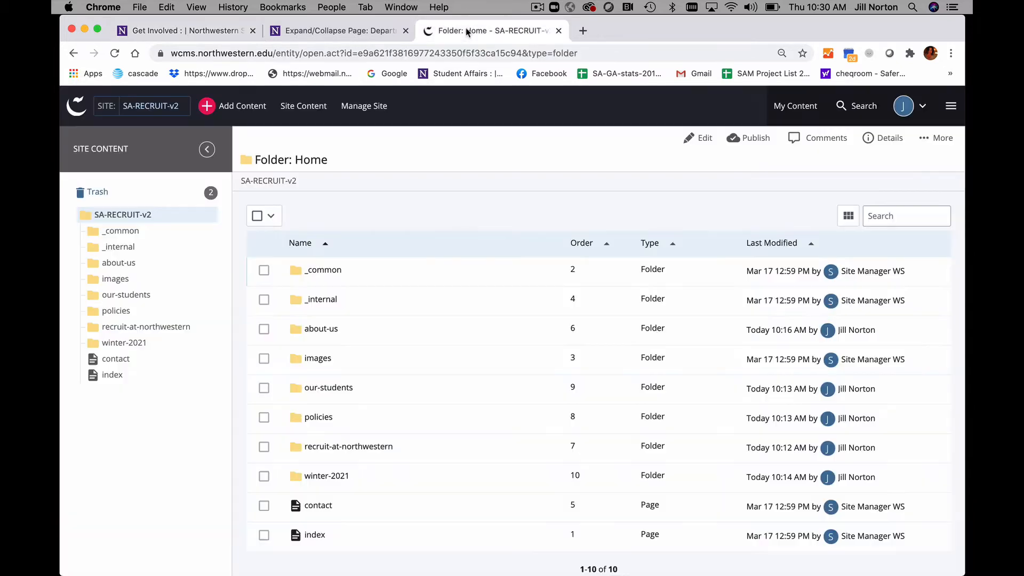
pyautogui.click(211, 269)
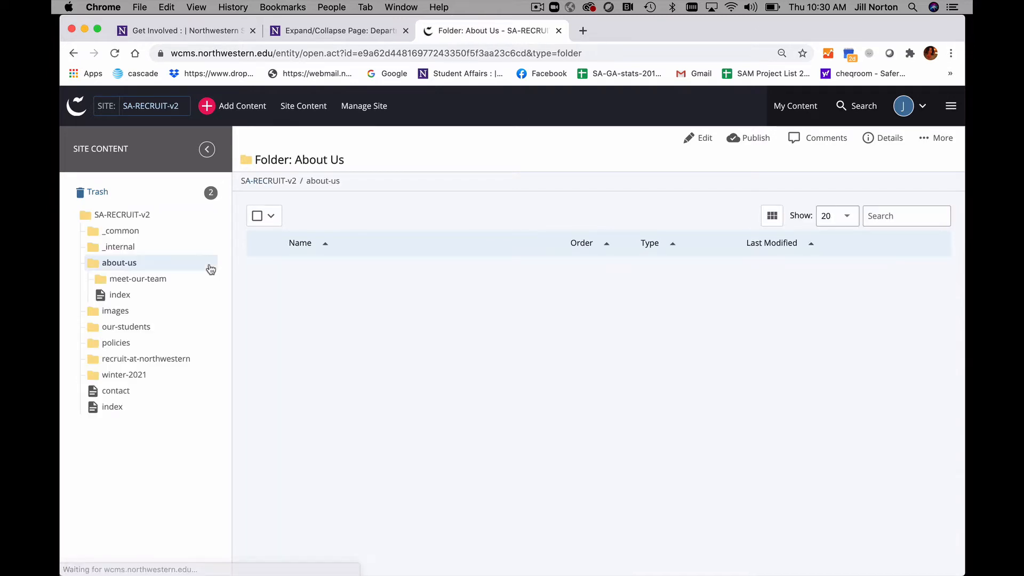
pyautogui.click(209, 110)
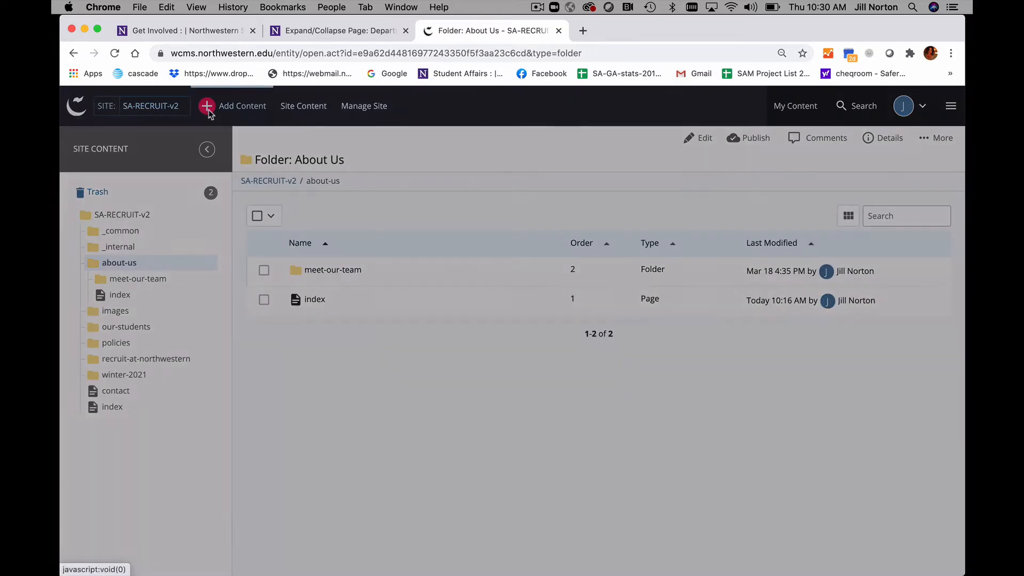
pyautogui.scroll(-3, 197, 304)
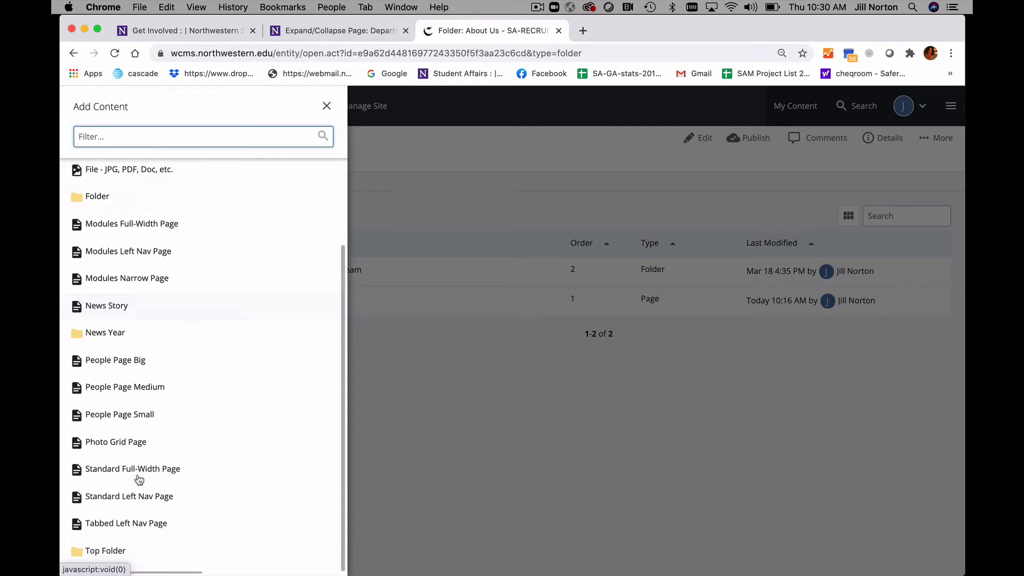
pyautogui.click(135, 496)
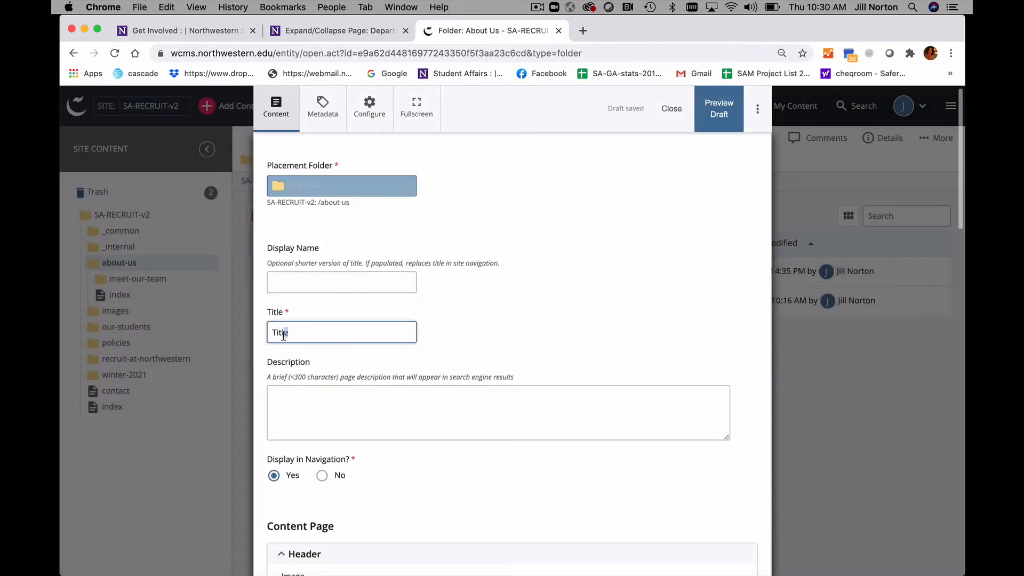
pyautogui.write('Get Involved')
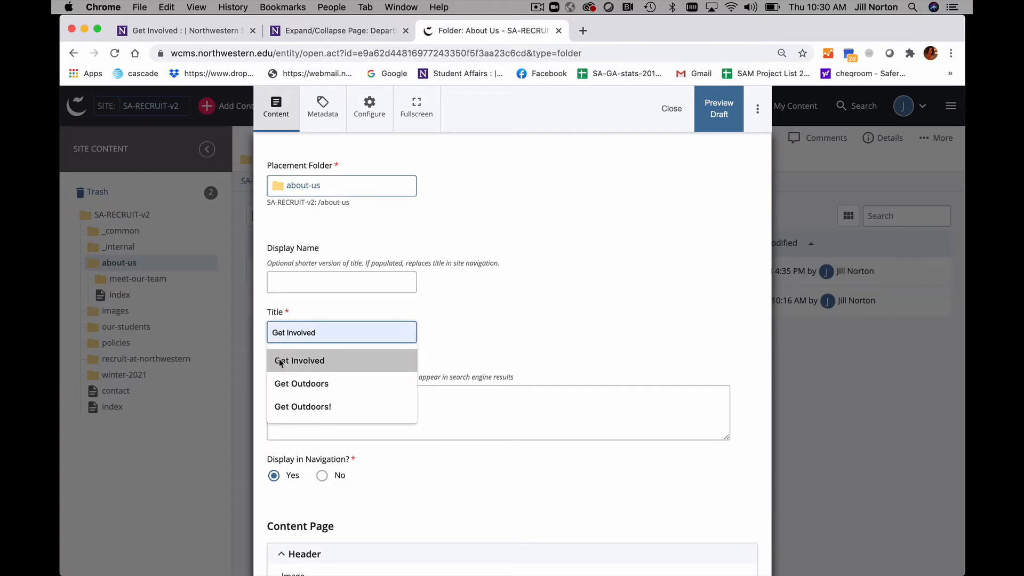
pyautogui.click(280, 361)
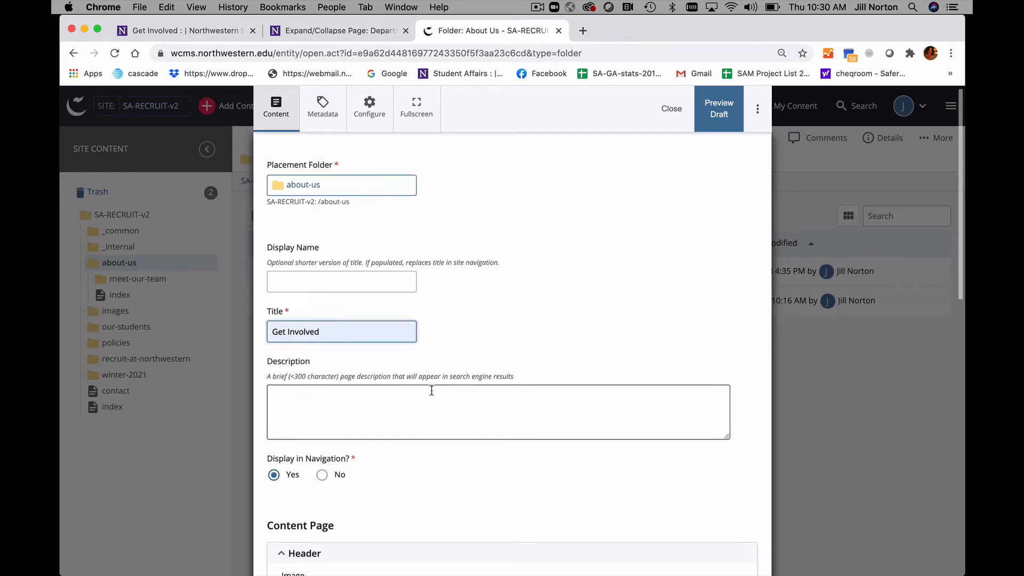
# Check the new page's header, content and sidebar fields, and copy the existing Get Involved page's full body text.
pyautogui.scroll(-4, 430, 389)
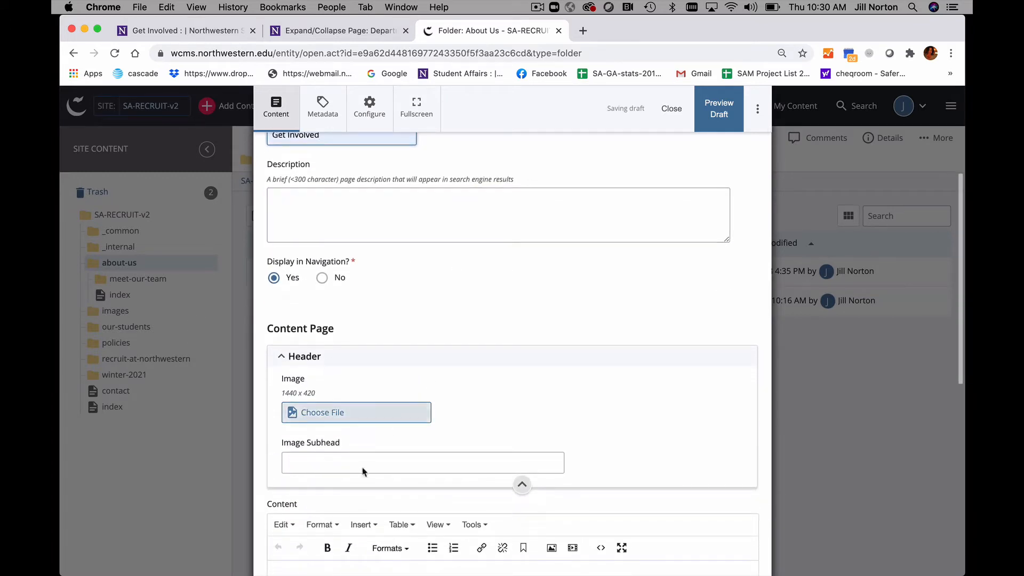
pyautogui.scroll(-1, 518, 418)
pyautogui.scroll(-7, 518, 417)
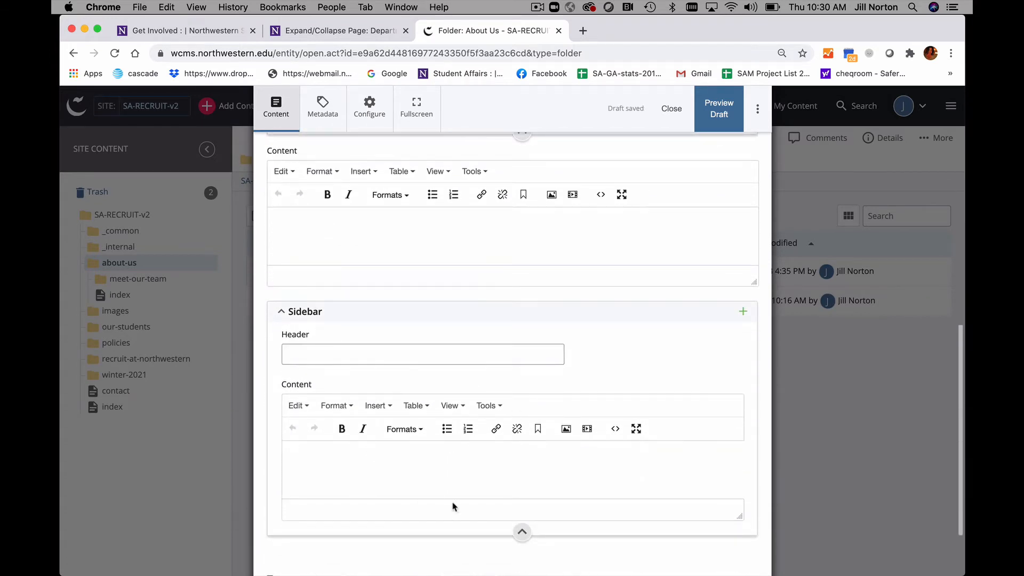
pyautogui.scroll(5, 526, 453)
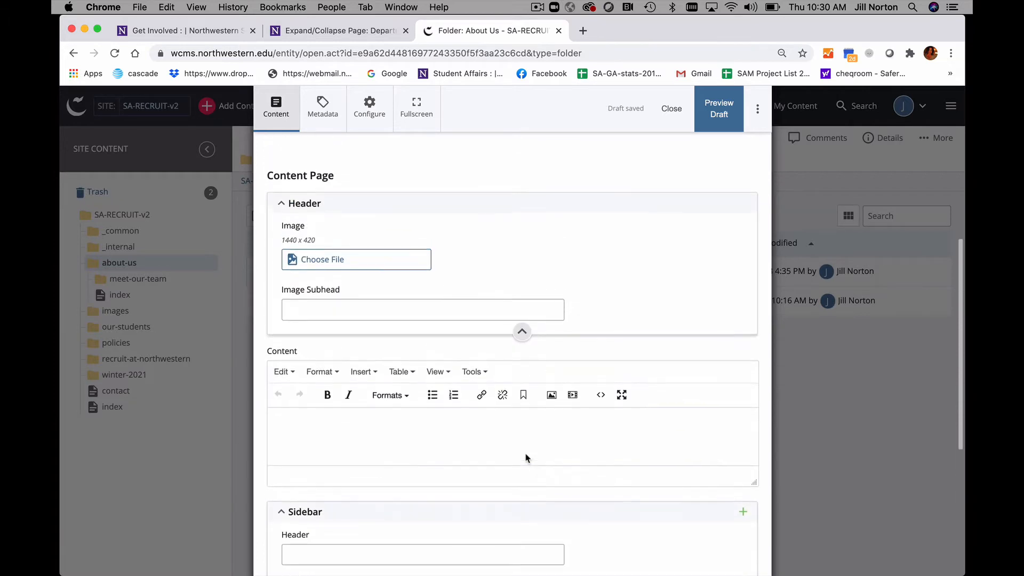
pyautogui.scroll(-1, 525, 458)
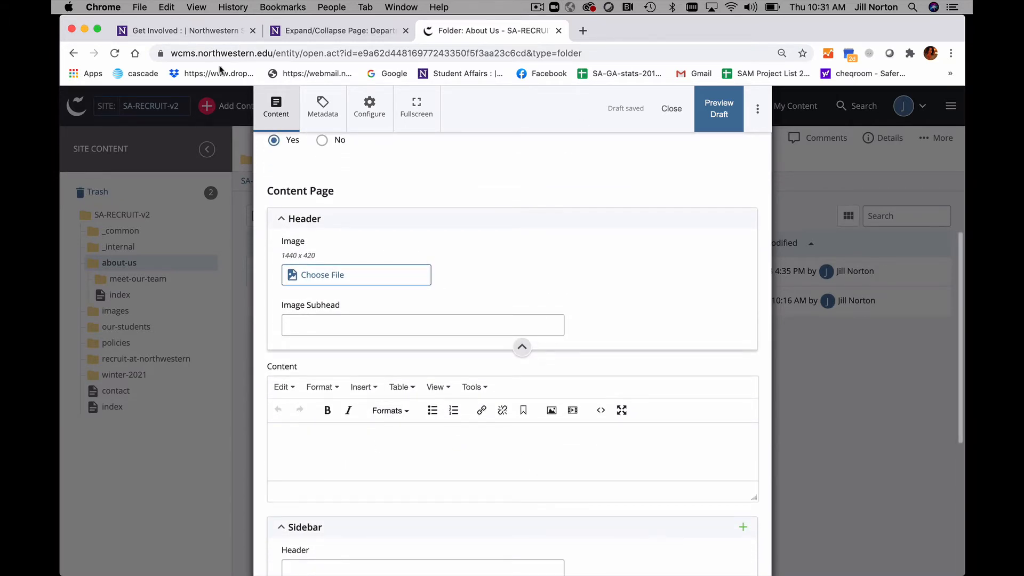
pyautogui.click(198, 31)
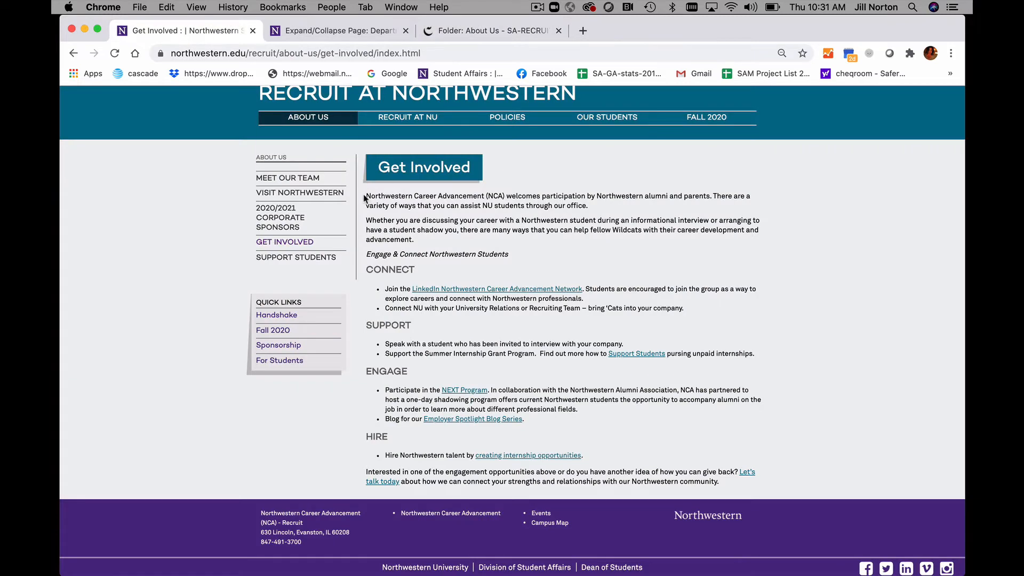
pyautogui.moveTo(367, 197); pyautogui.dragTo(738, 481)
pyautogui.press('super+c')
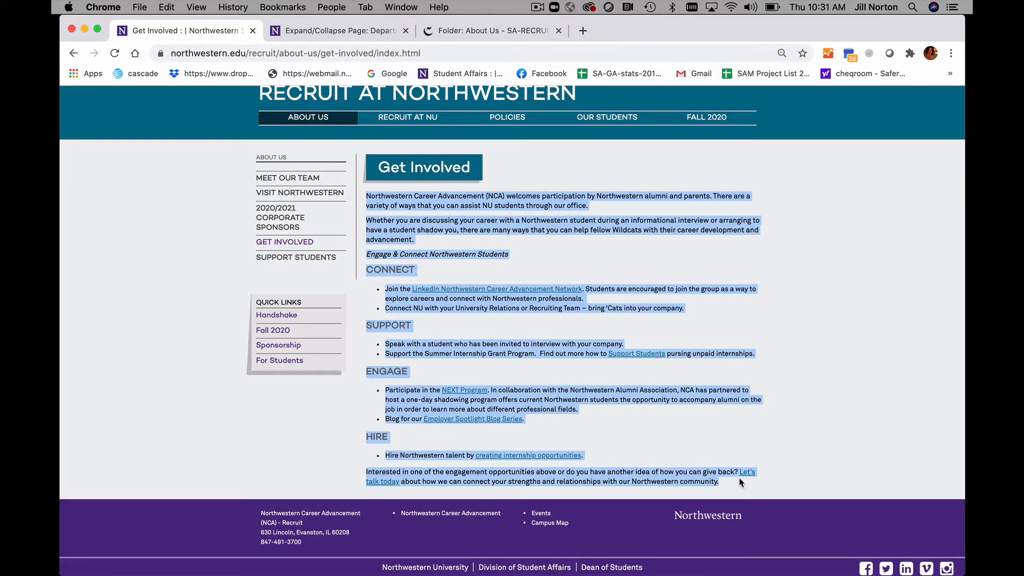
# Paste the copied text as plain text into the new page's main content editor and dismiss the plain-text notice.
pyautogui.click(472, 31)
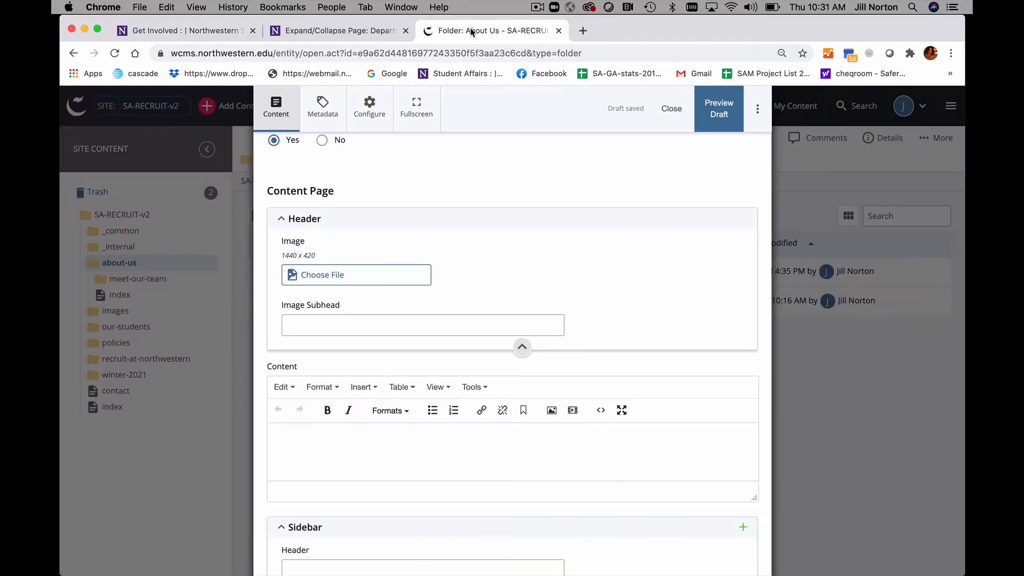
pyautogui.scroll(-2, 317, 331)
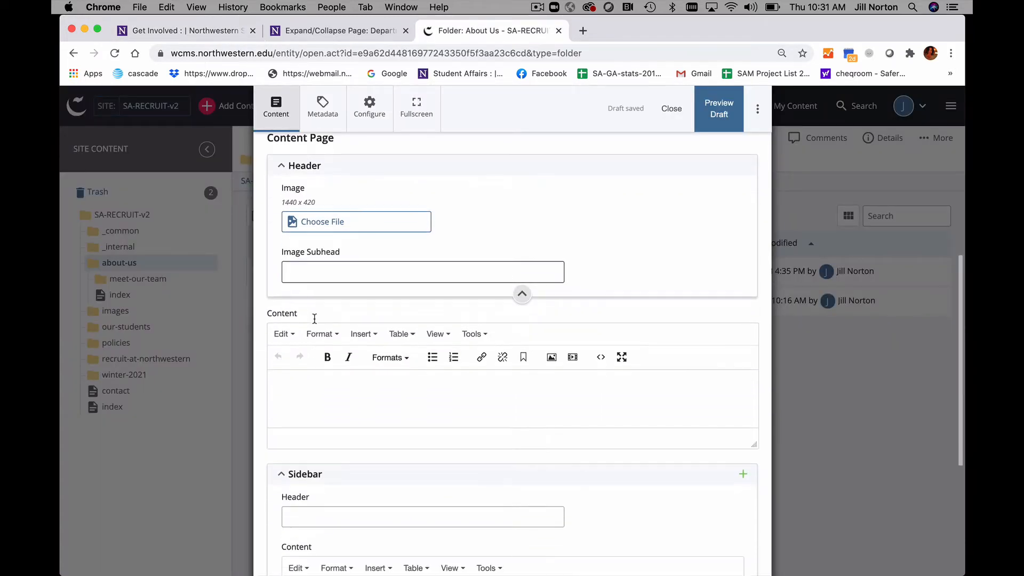
pyautogui.click(281, 334)
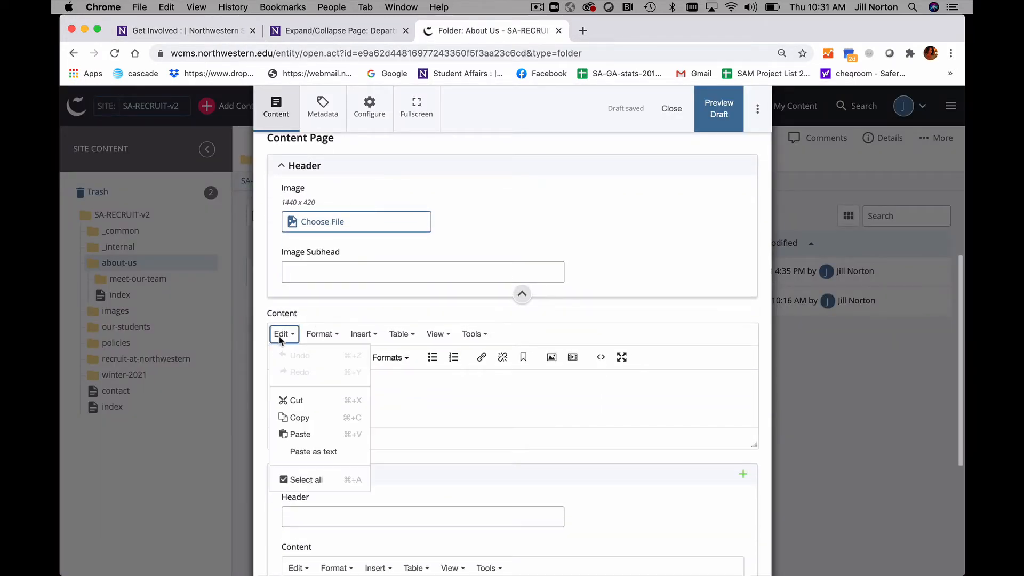
pyautogui.click(319, 452)
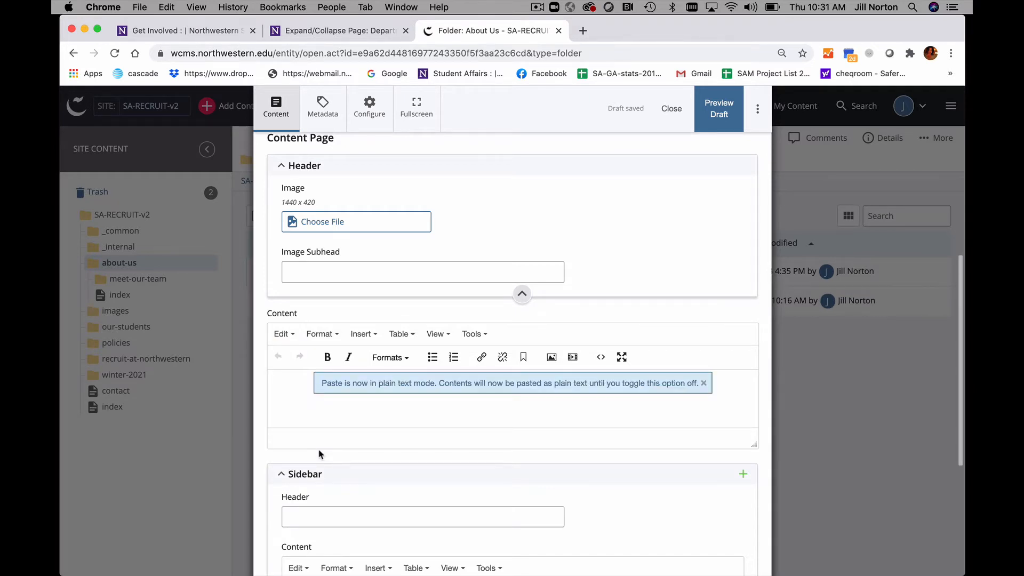
pyautogui.press('super+v')
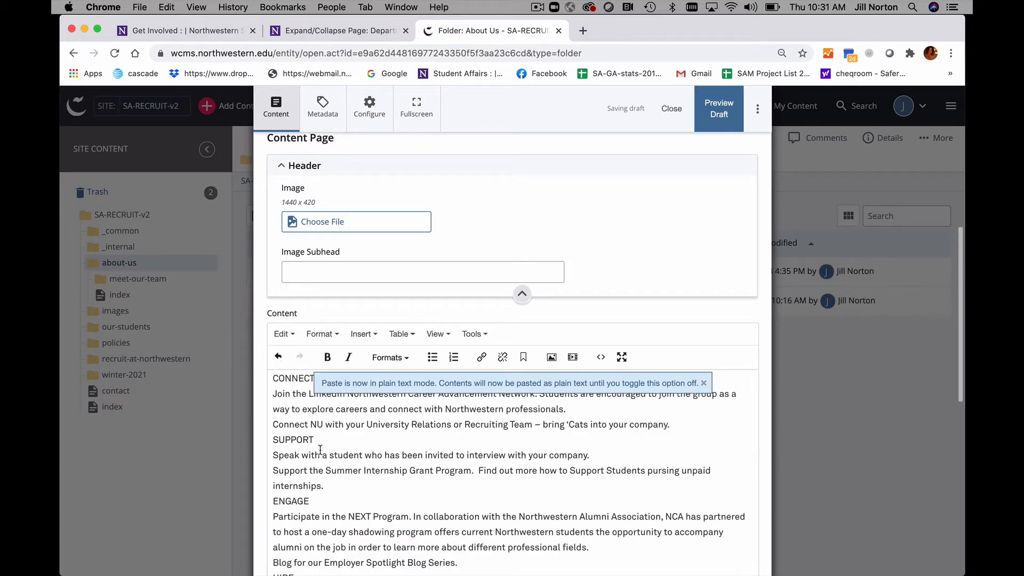
pyautogui.scroll(-2, 320, 449)
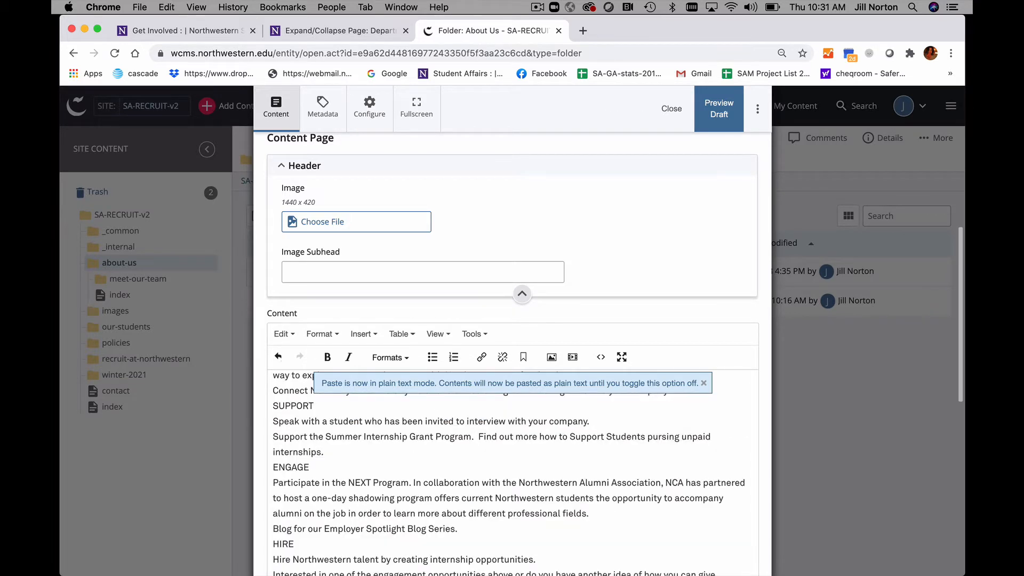
pyautogui.click(703, 383)
pyautogui.scroll(5, 608, 447)
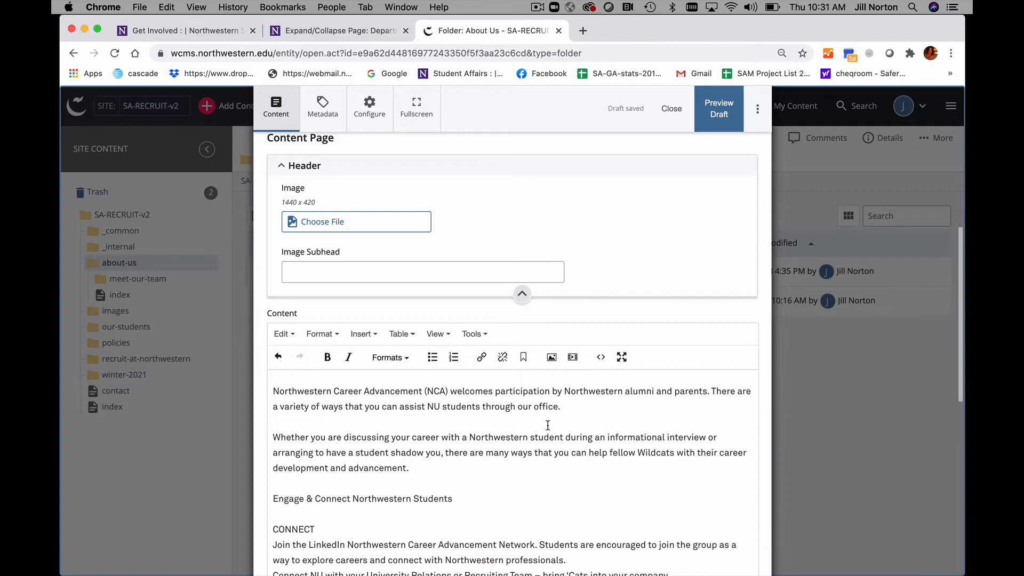
# Check how the headings and lists are formatted on the existing Get Involved page, then return to the new page's editor.
pyautogui.click(162, 32)
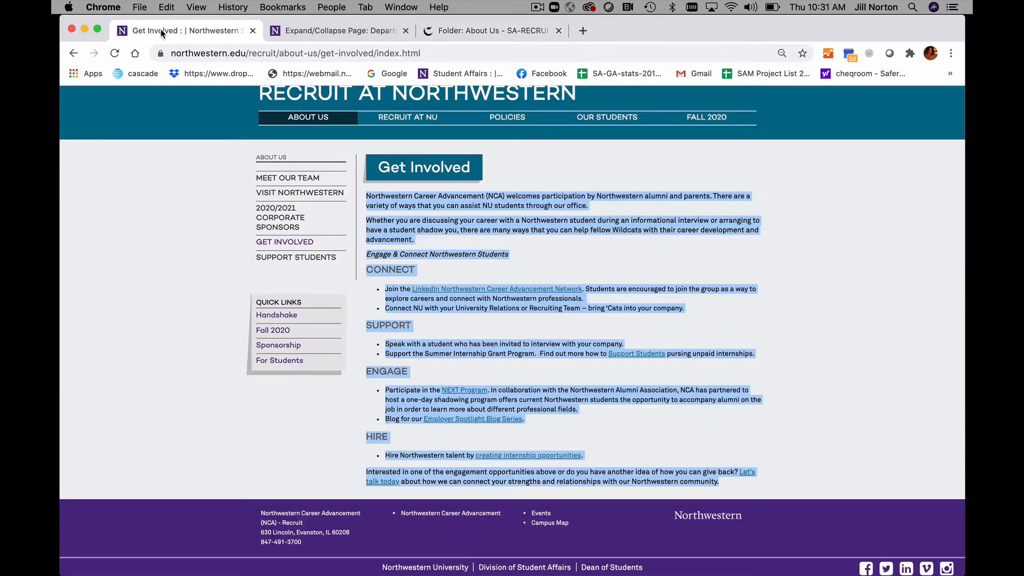
pyautogui.click(469, 273)
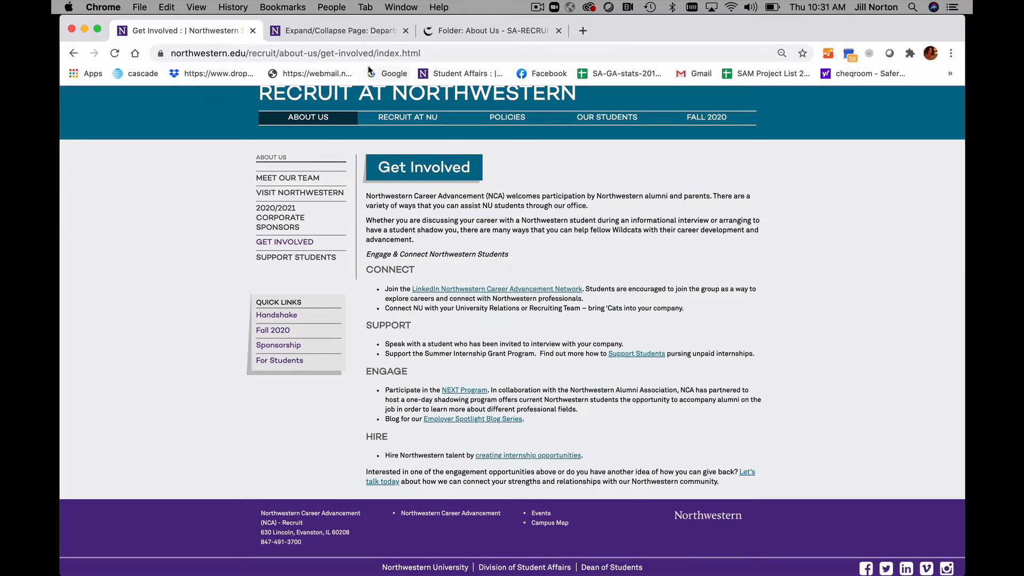
pyautogui.click(478, 37)
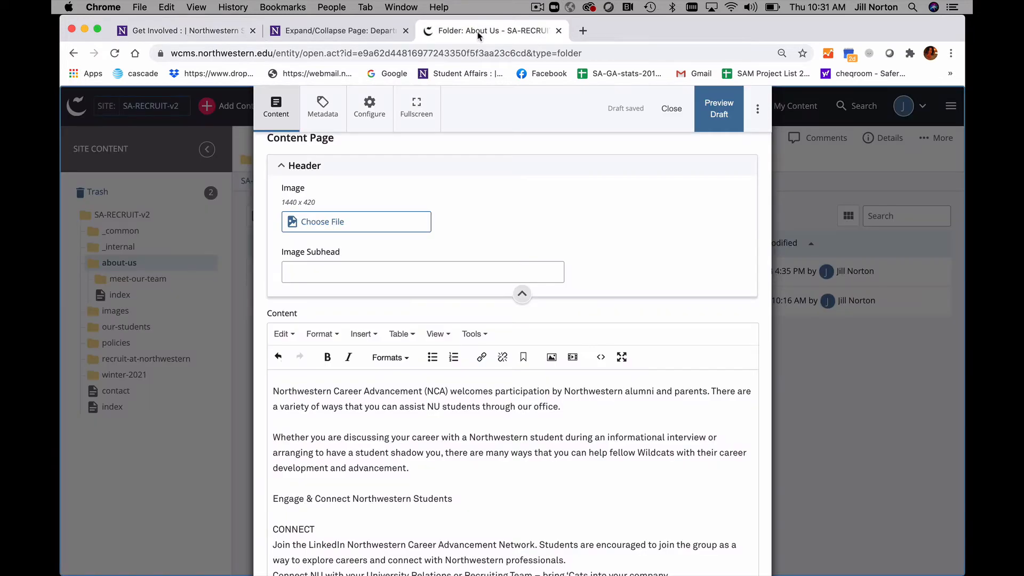
# Try to apply Heading 3 to the "Engage & Connect Northwestern Students" line, and undo it.
pyautogui.scroll(-2, 452, 453)
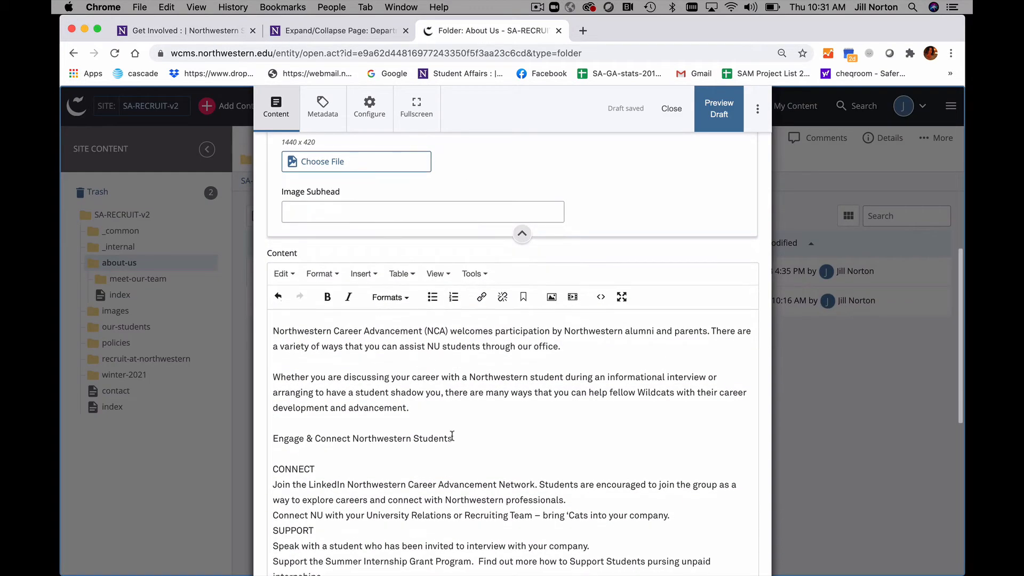
pyautogui.moveTo(451, 435); pyautogui.dragTo(240, 435)
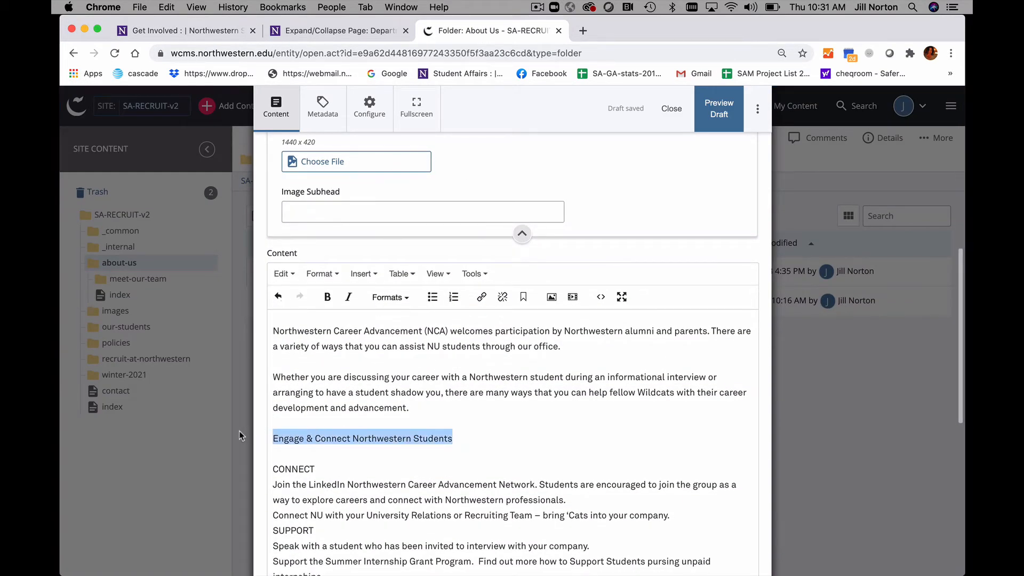
pyautogui.click(385, 298)
pyautogui.moveTo(392, 318)
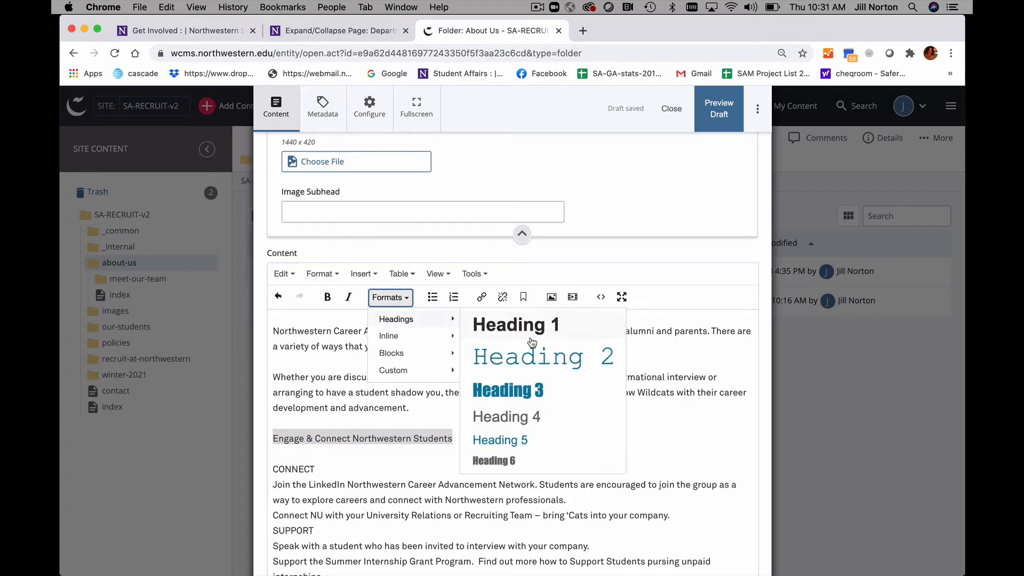
pyautogui.click(504, 390)
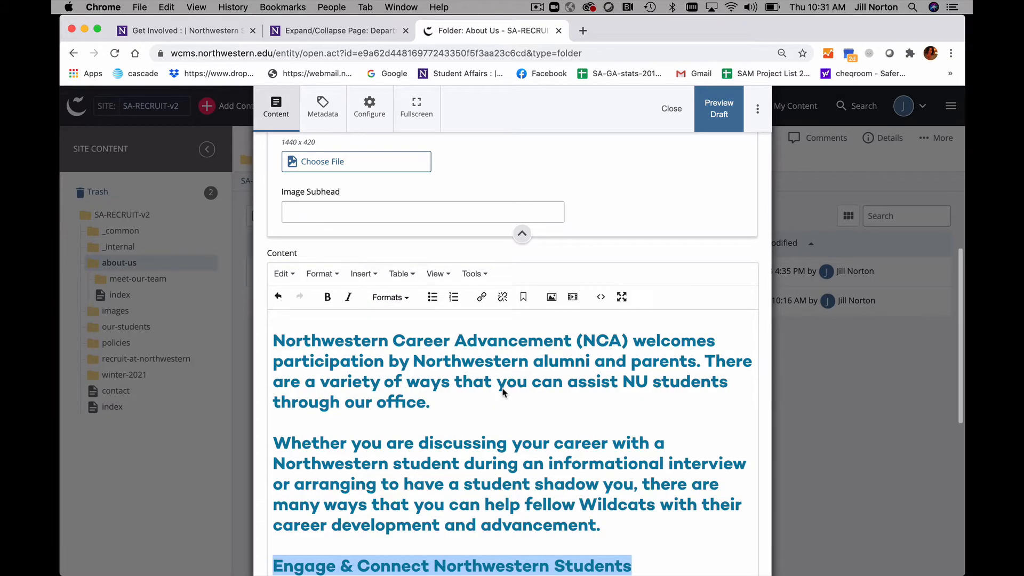
pyautogui.press('super+z')
# Separate the "Engage & Connect Northwestern Students" line into its own paragraph and format it as Heading 3.
pyautogui.click(466, 443)
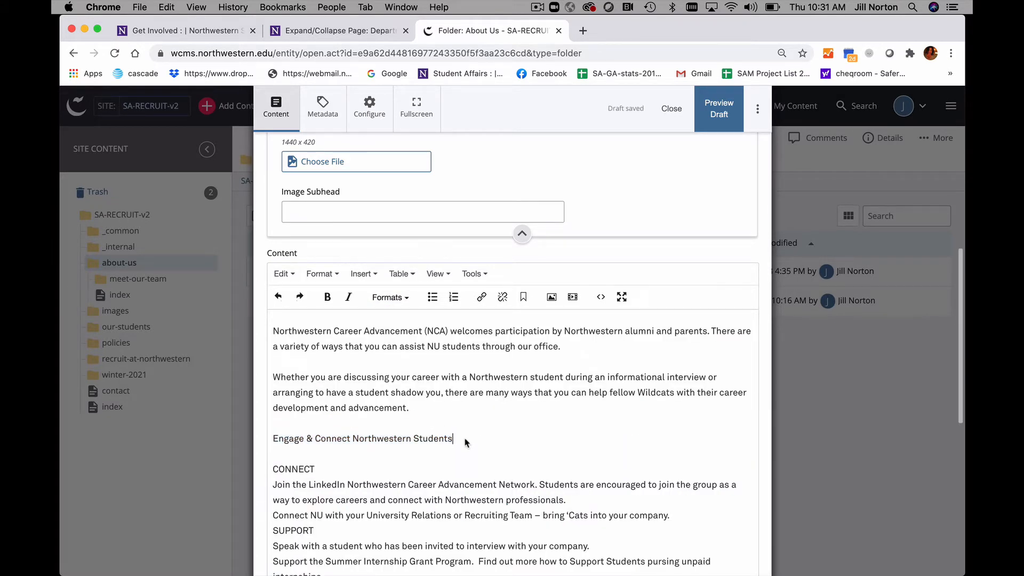
pyautogui.click(434, 416)
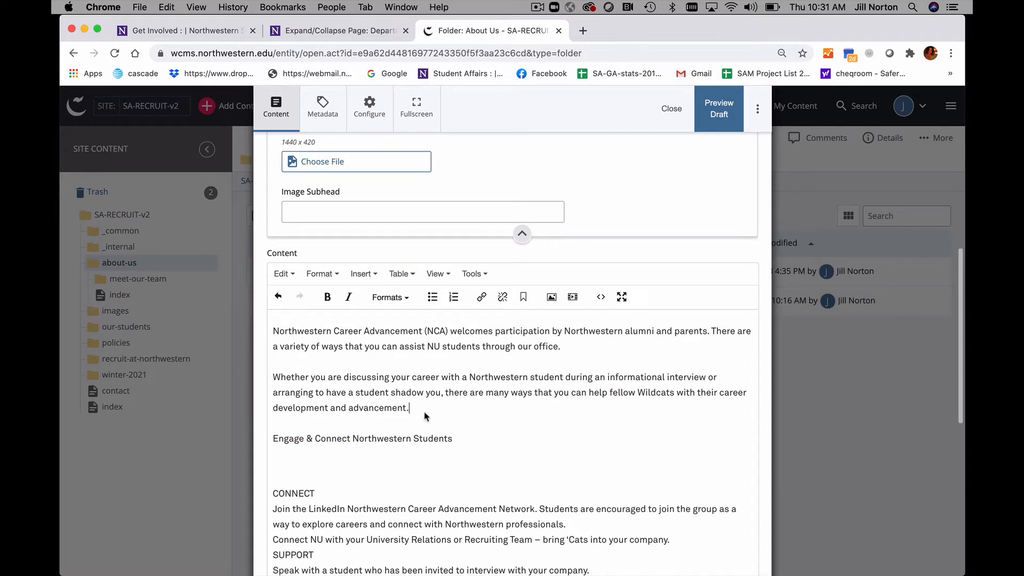
pyautogui.press('Return')
pyautogui.moveTo(454, 463); pyautogui.dragTo(269, 468)
pyautogui.click(397, 297)
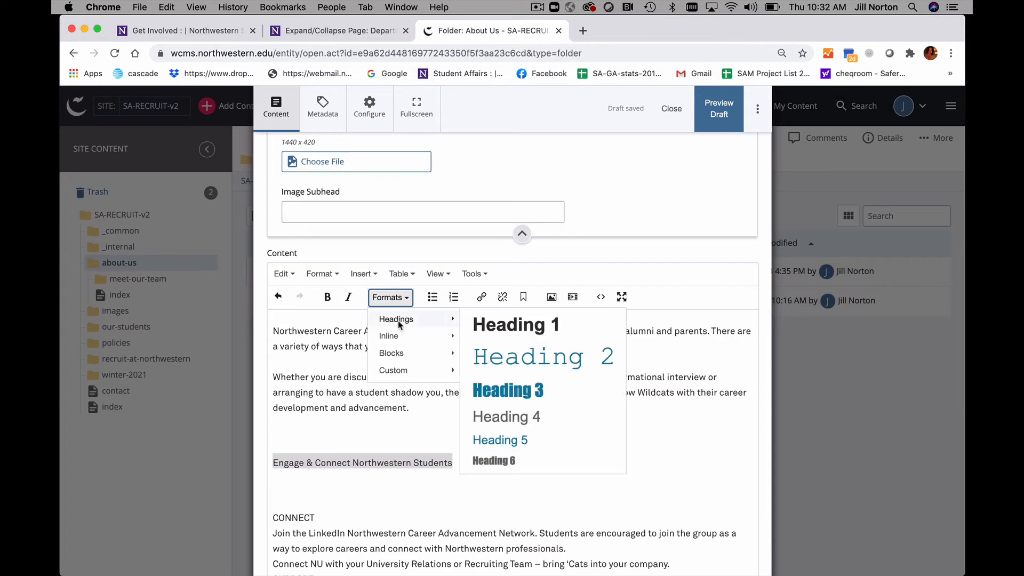
pyautogui.moveTo(454, 318)
pyautogui.click(483, 391)
# Remove the extra blank lines above the "Engage & Connect Northwestern Students" heading and above CONNECT.
pyautogui.click(280, 447)
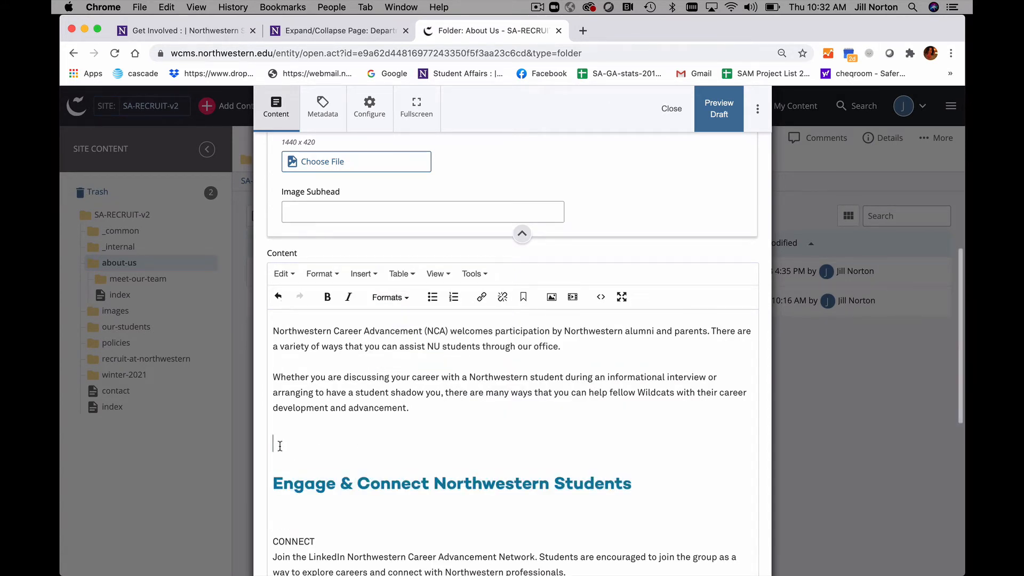
pyautogui.press('BackSpace')
pyautogui.press('super+z')
pyautogui.click(273, 484)
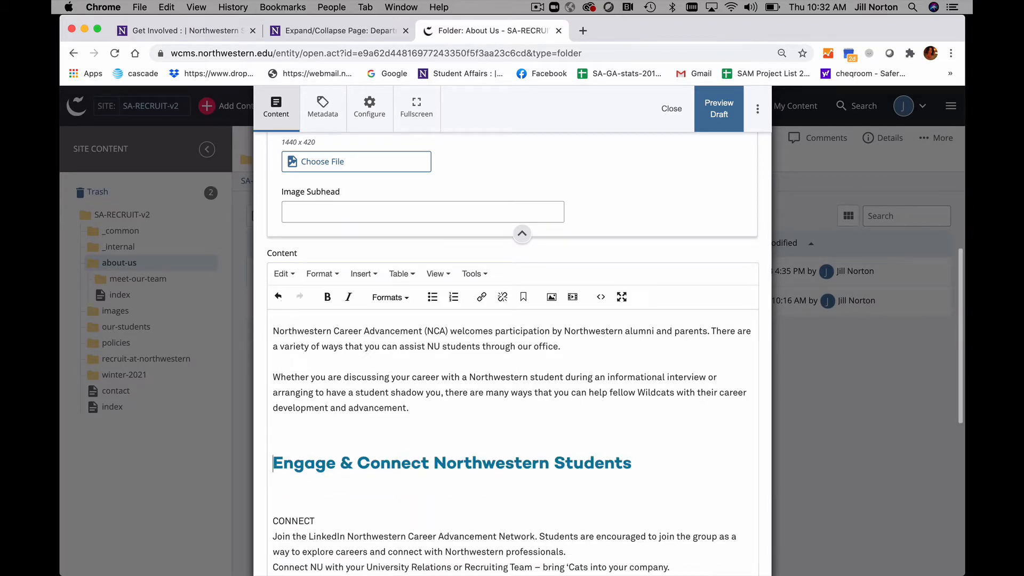
pyautogui.press('BackSpace')
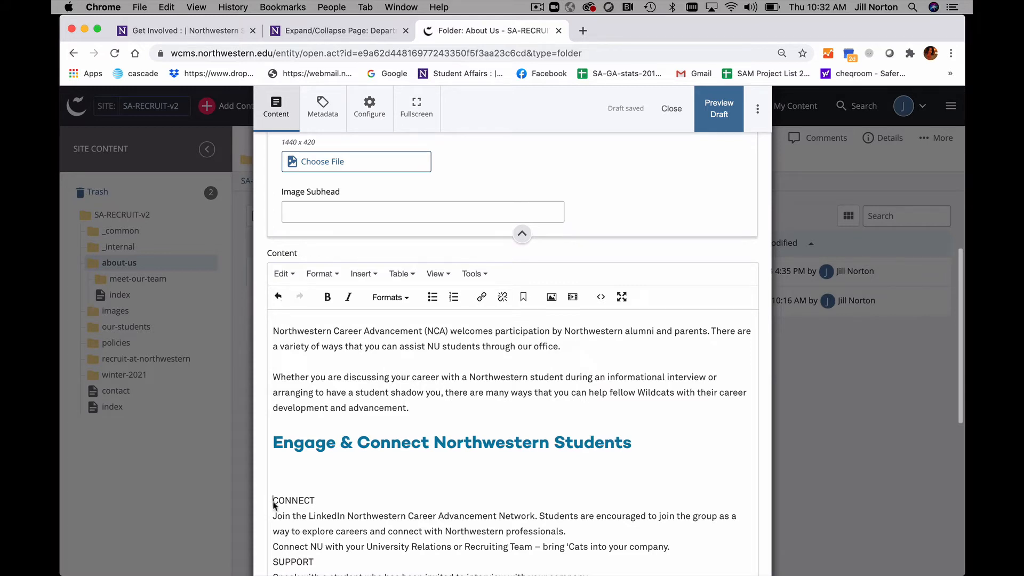
pyautogui.press('BackSpace')
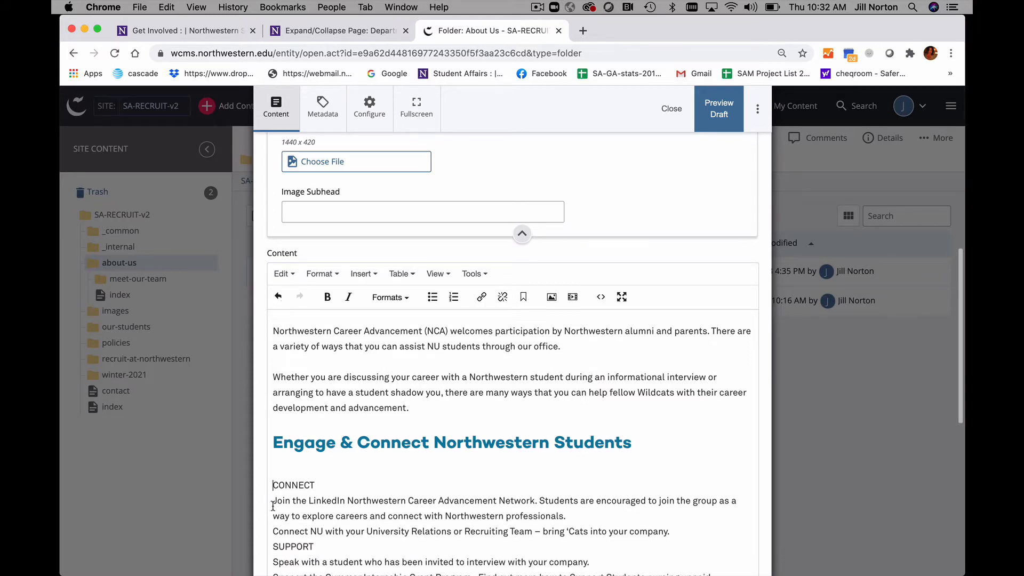
# Split CONNECT from the text below it and format it as Heading 4.
pyautogui.click(272, 501)
pyautogui.press('Return')
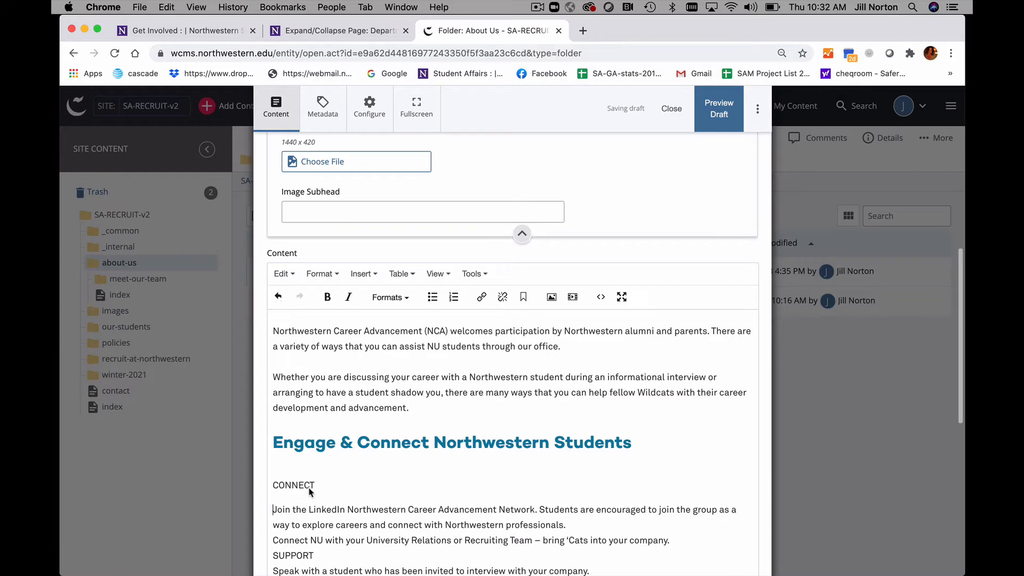
pyautogui.moveTo(316, 485); pyautogui.dragTo(256, 485)
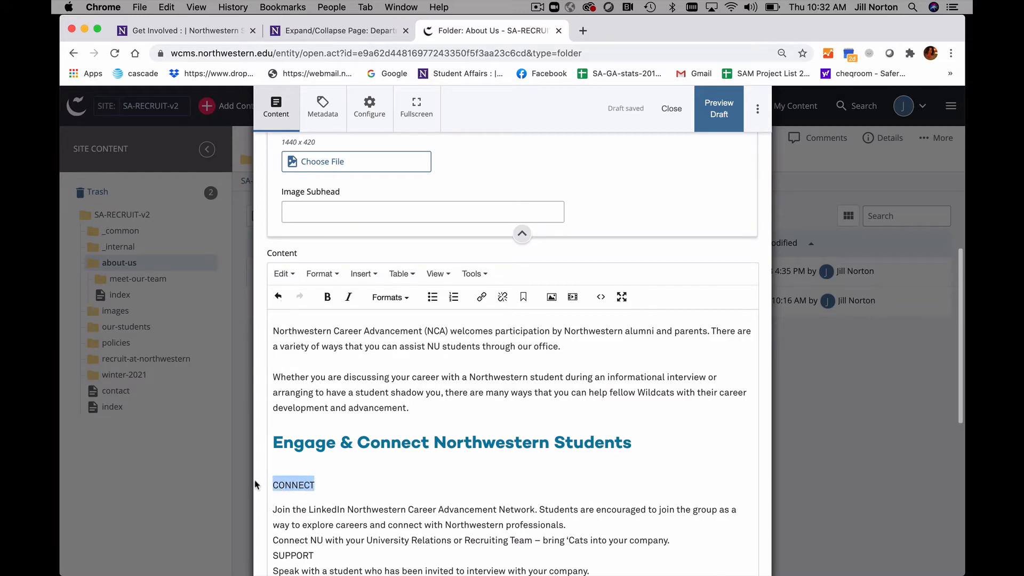
pyautogui.click(383, 298)
pyautogui.moveTo(385, 323)
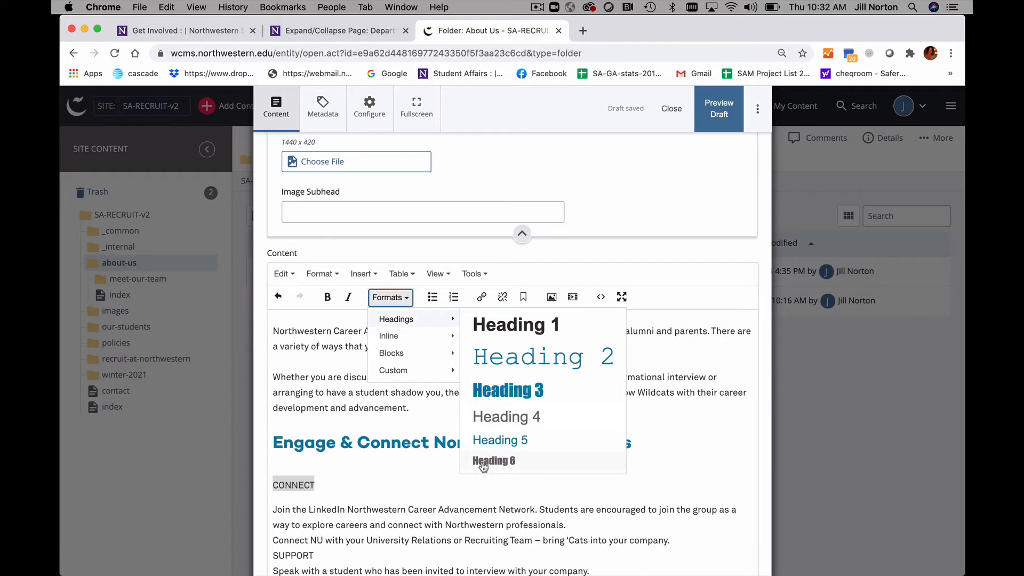
pyautogui.click(489, 416)
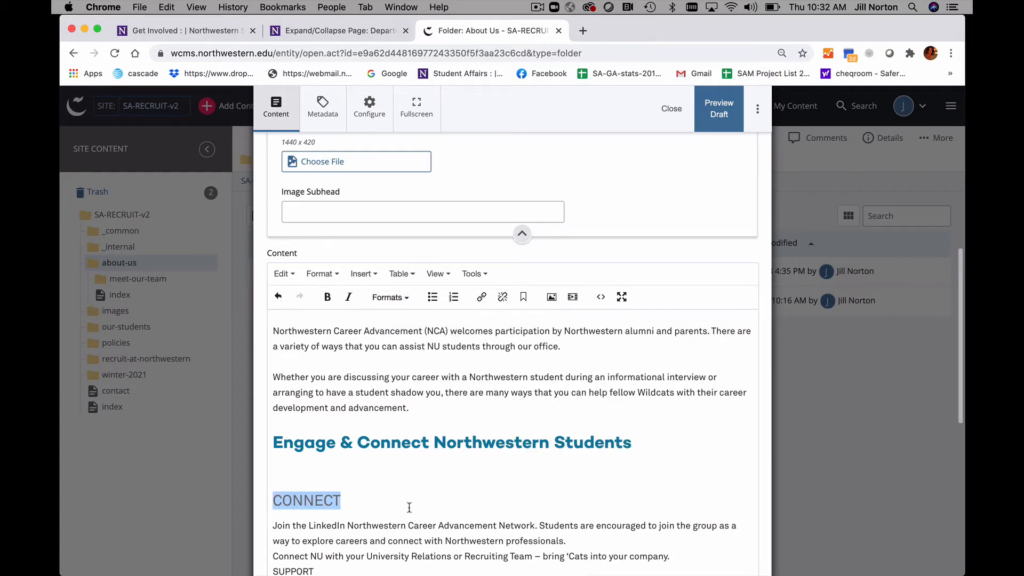
# Put SUPPORT in its own paragraph, format it as Heading 4, and remove the blank line beneath it.
pyautogui.scroll(-3, 408, 507)
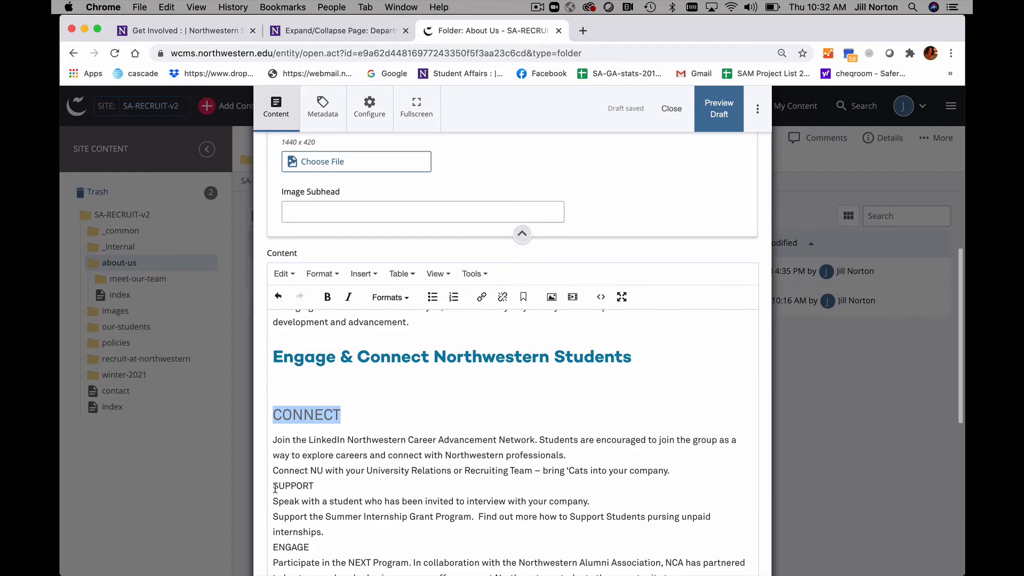
pyautogui.click(274, 486)
pyautogui.press('Return')
pyautogui.click(316, 495)
pyautogui.press('Return')
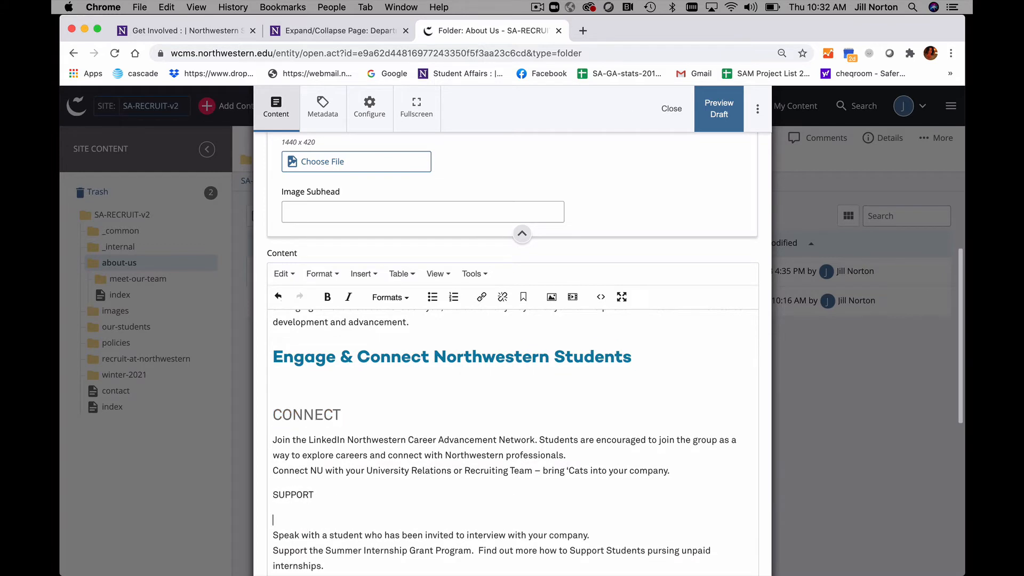
pyautogui.moveTo(337, 493); pyautogui.dragTo(242, 494)
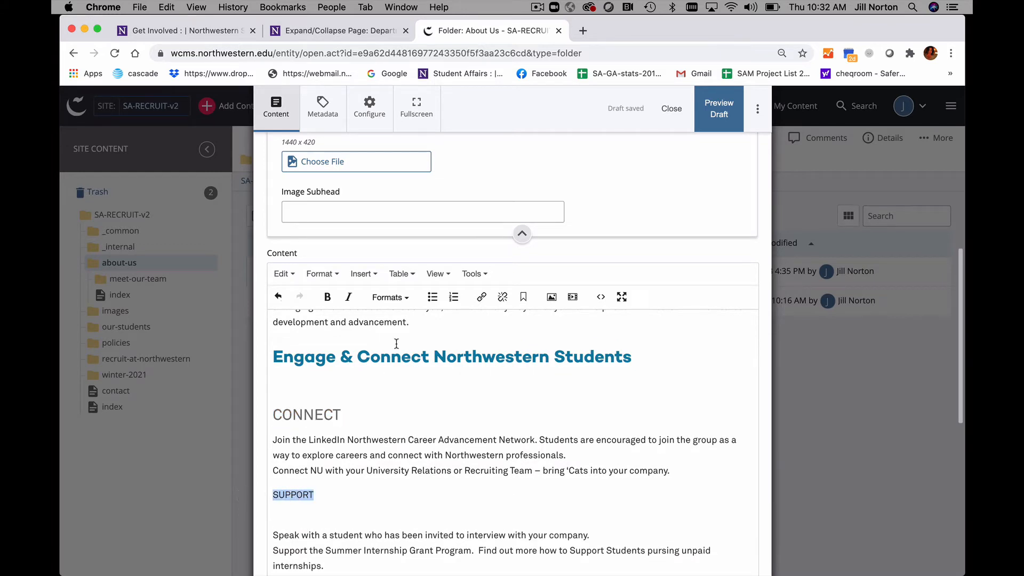
pyautogui.click(390, 297)
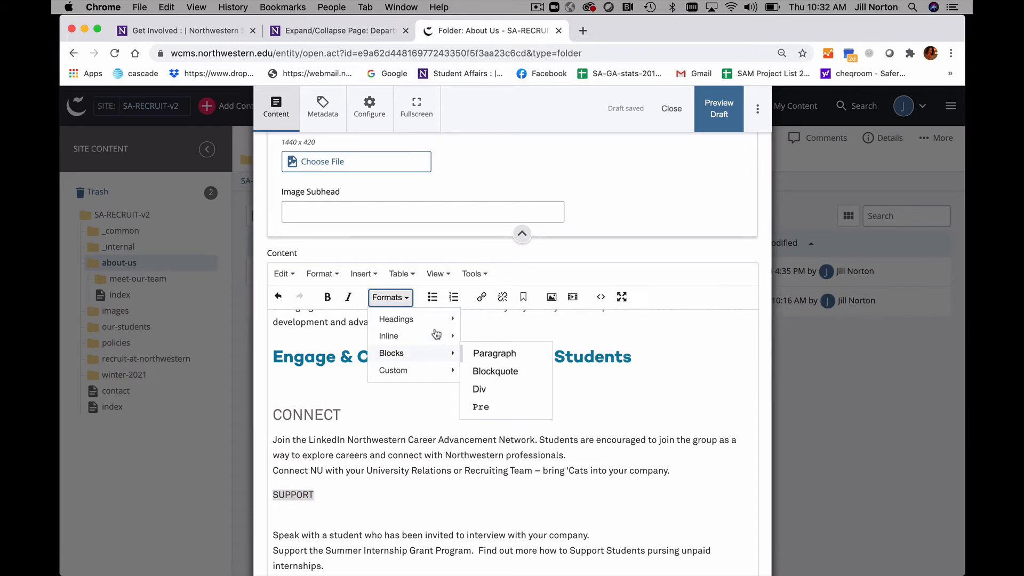
pyautogui.moveTo(437, 320)
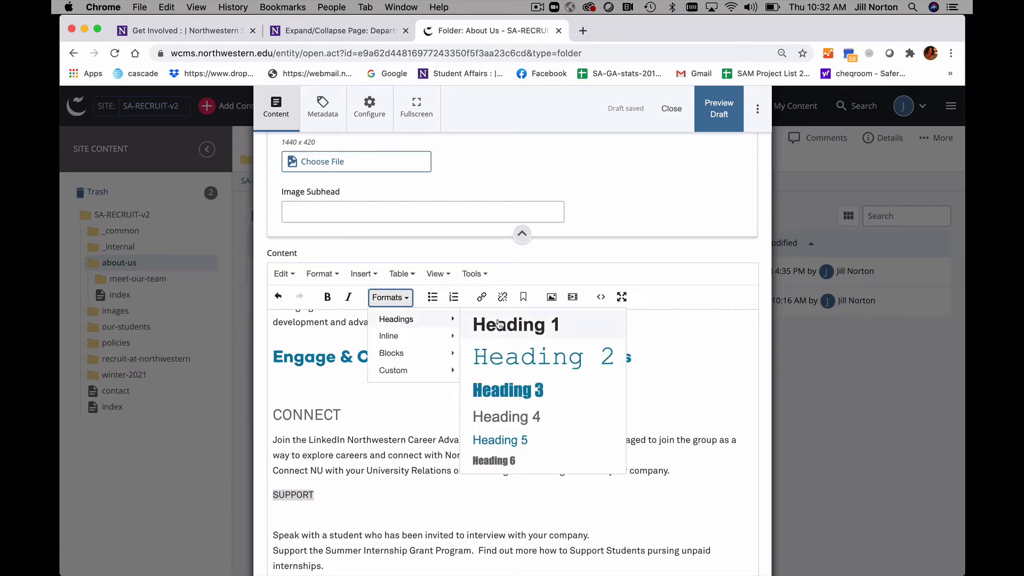
pyautogui.click(495, 417)
pyautogui.scroll(-2, 432, 469)
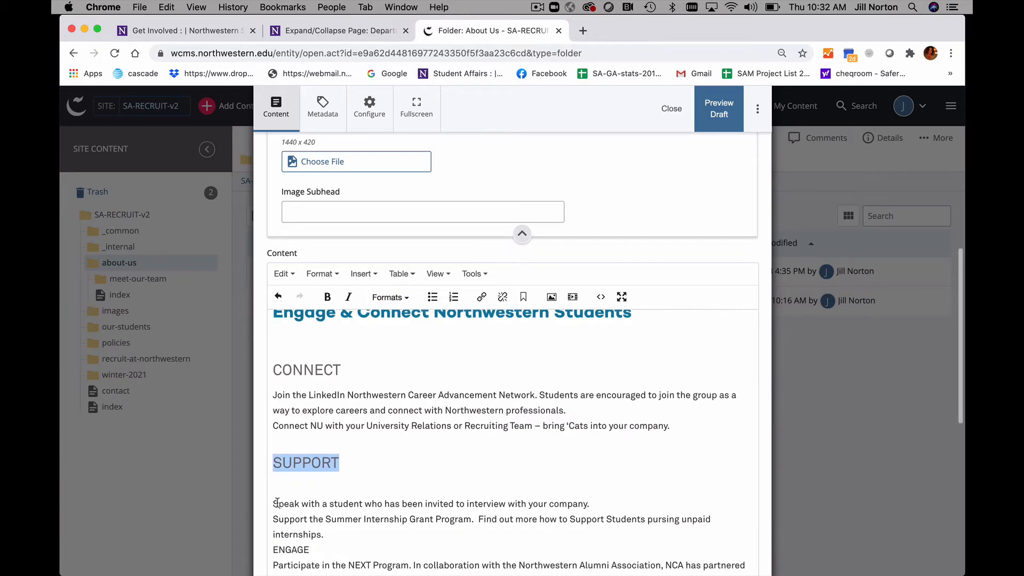
pyautogui.click(277, 503)
pyautogui.press('BackSpace')
# Put ENGAGE in its own paragraph, format it as Heading 4, and remove the blank line beneath it.
pyautogui.scroll(-2, 289, 507)
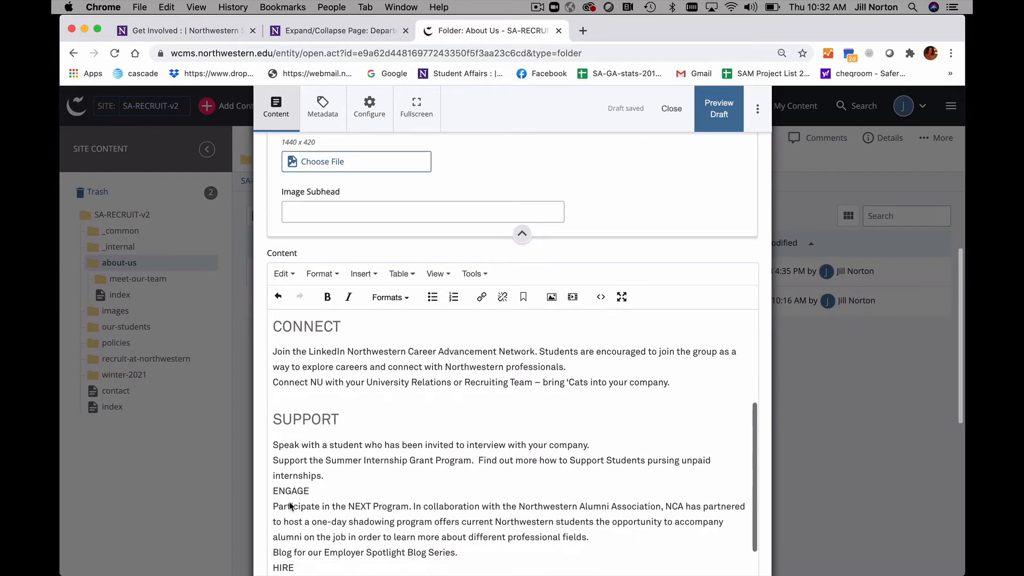
pyautogui.click(273, 491)
pyautogui.press('Return')
pyautogui.click(310, 500)
pyautogui.press('Return')
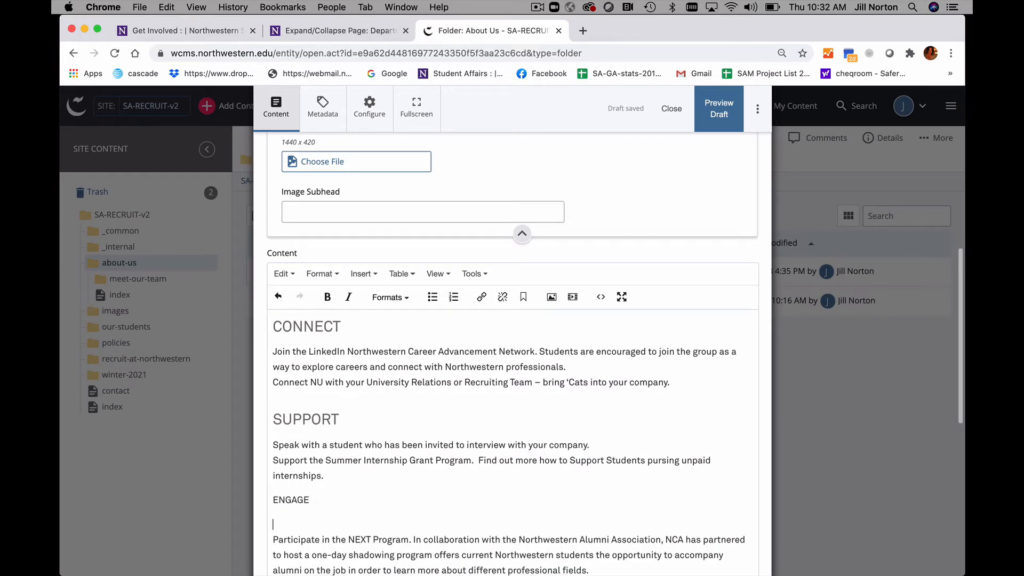
pyautogui.doubleClick(291, 499)
pyautogui.click(386, 297)
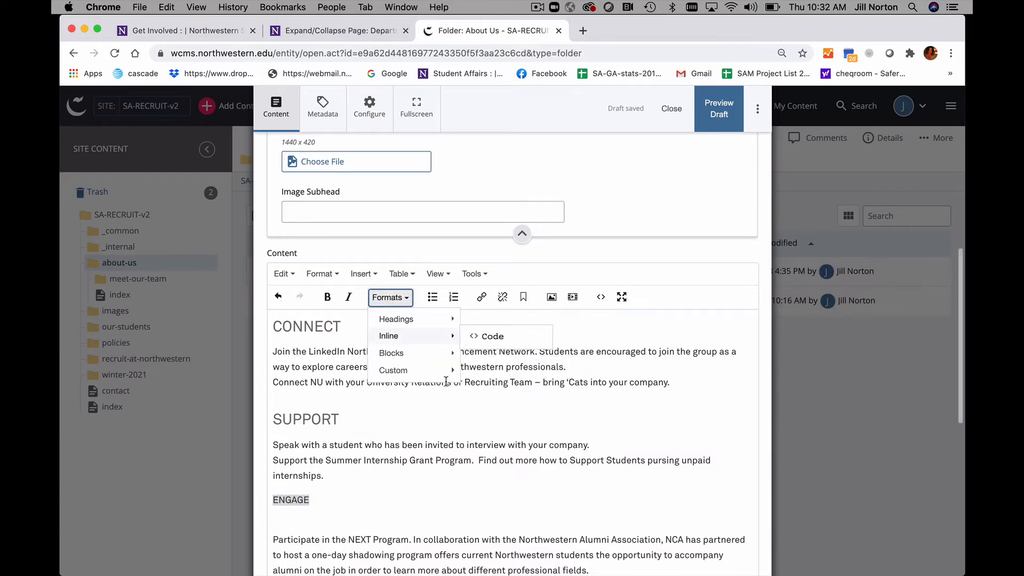
pyautogui.moveTo(416, 319)
pyautogui.click(485, 417)
pyautogui.scroll(-2, 422, 458)
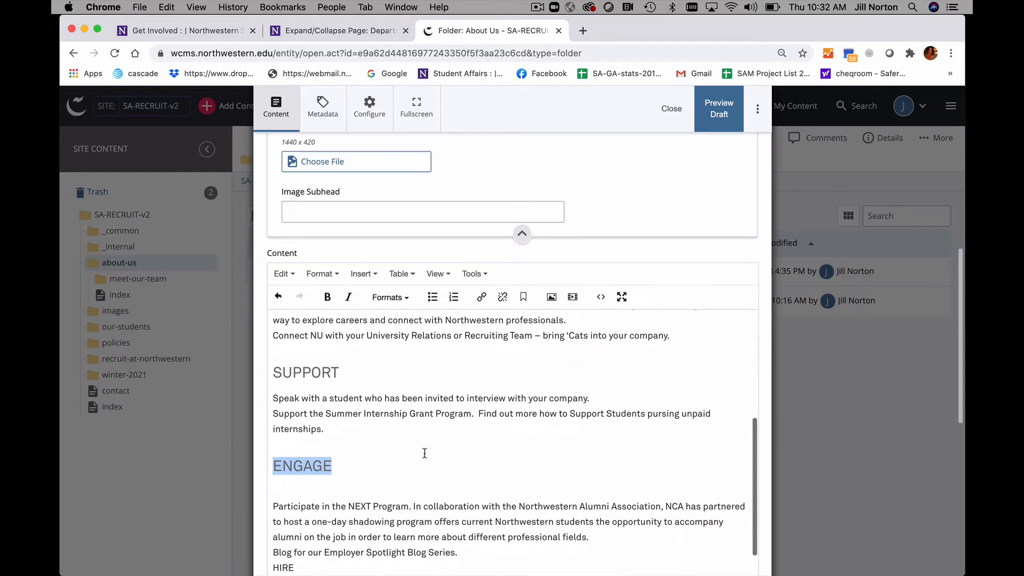
pyautogui.click(273, 494)
pyautogui.press('BackSpace')
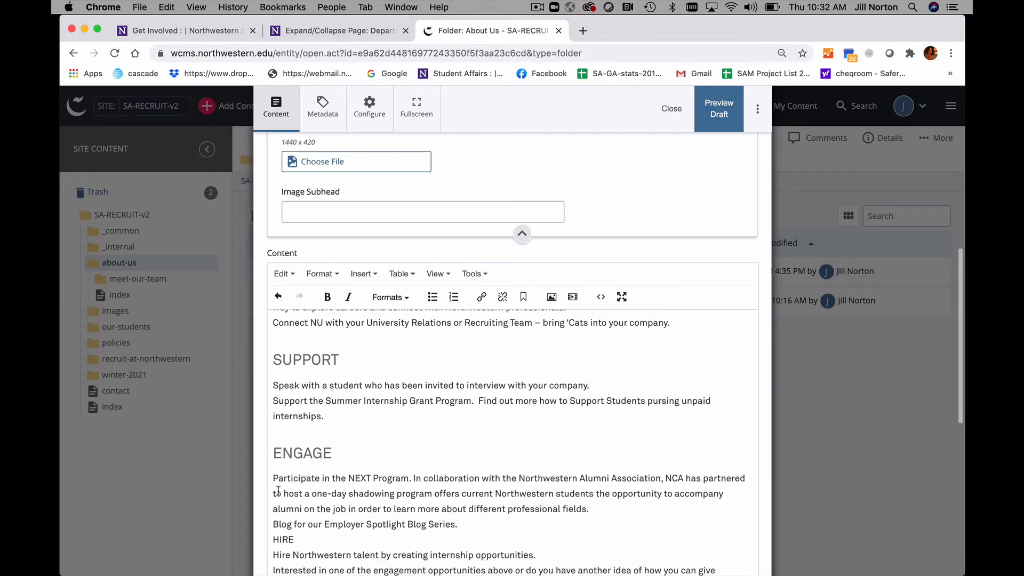
# Put HIRE in its own paragraph, format it as Heading 4, and remove the blank line beneath it.
pyautogui.scroll(-1, 285, 493)
pyautogui.click(273, 507)
pyautogui.press('Return')
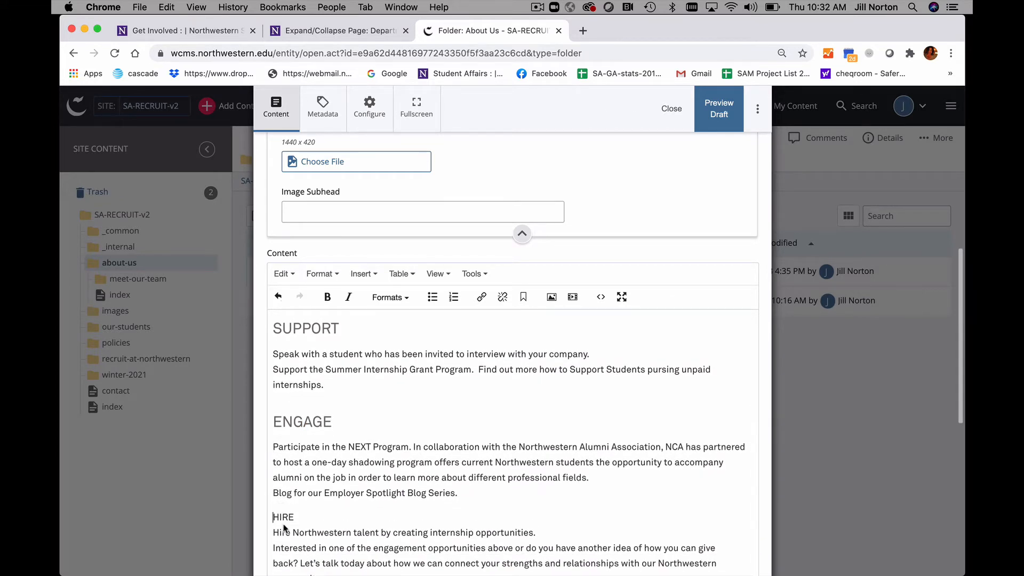
pyautogui.click(301, 519)
pyautogui.press('Return')
pyautogui.moveTo(299, 520); pyautogui.dragTo(244, 511)
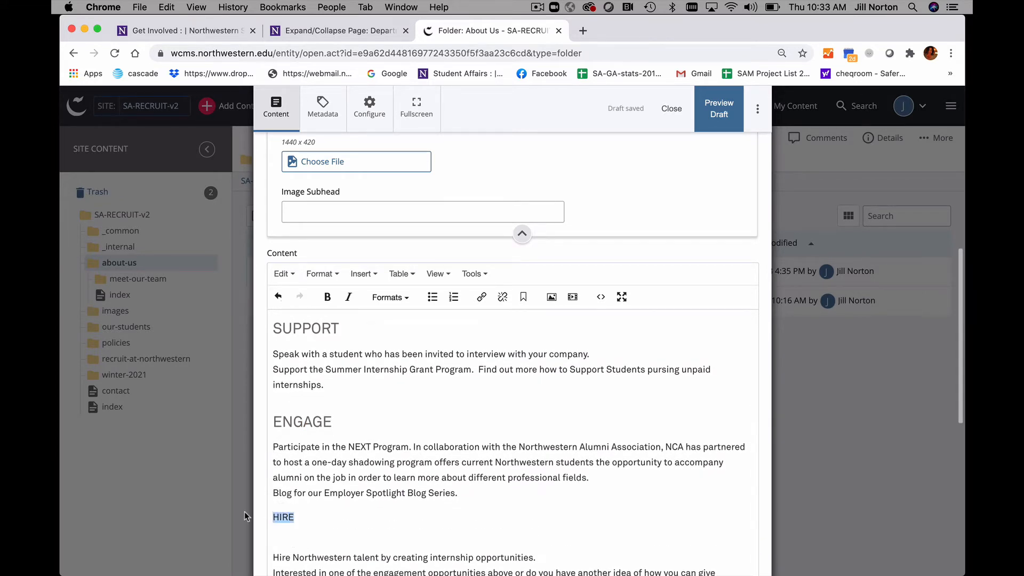
pyautogui.click(390, 297)
pyautogui.moveTo(405, 318)
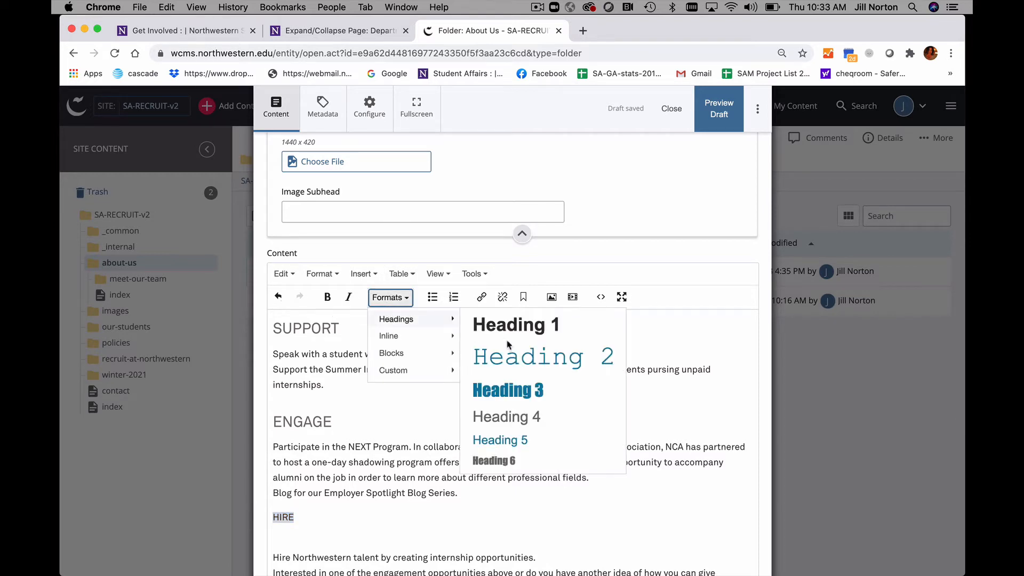
pyautogui.click(486, 416)
pyautogui.scroll(-3, 457, 429)
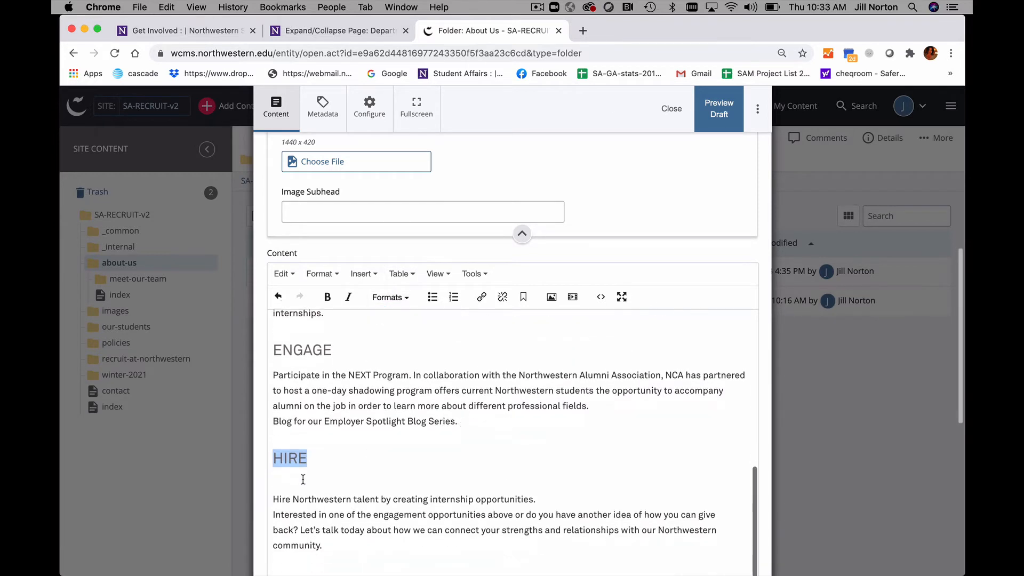
pyautogui.click(278, 493)
pyautogui.press('BackSpace')
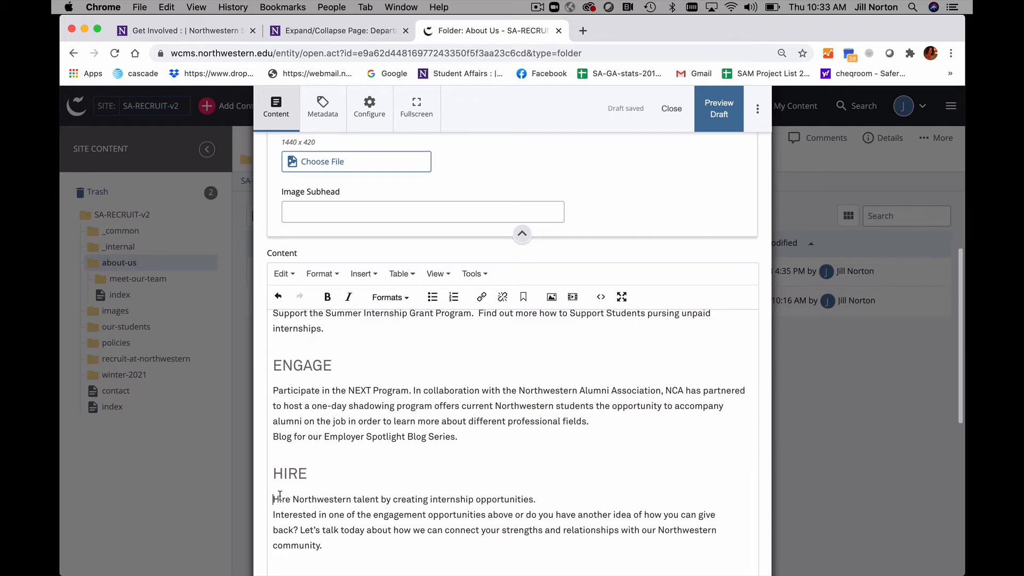
pyautogui.scroll(10, 408, 472)
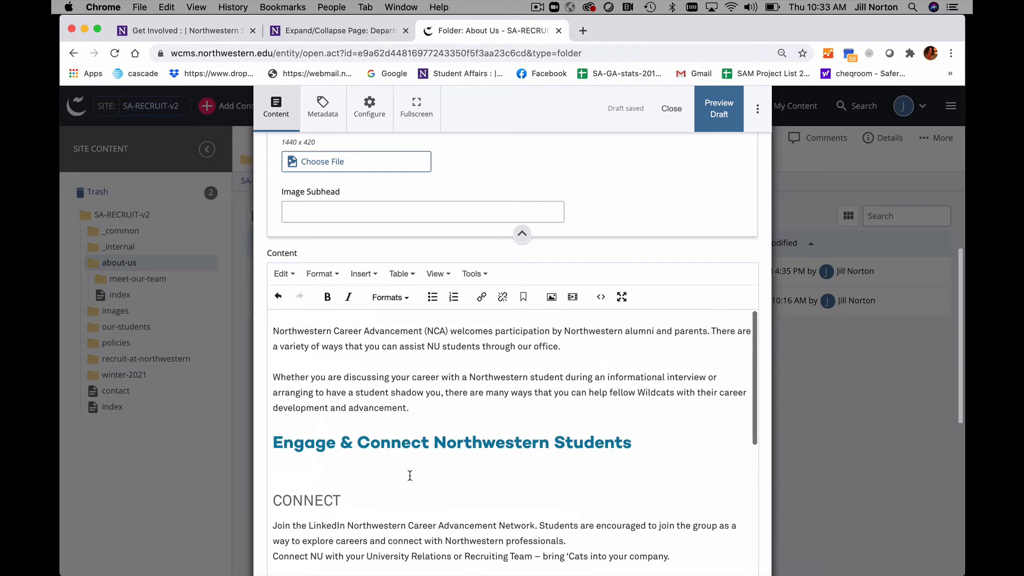
pyautogui.click(298, 457)
pyautogui.press('BackSpace')
pyautogui.press('Delete')
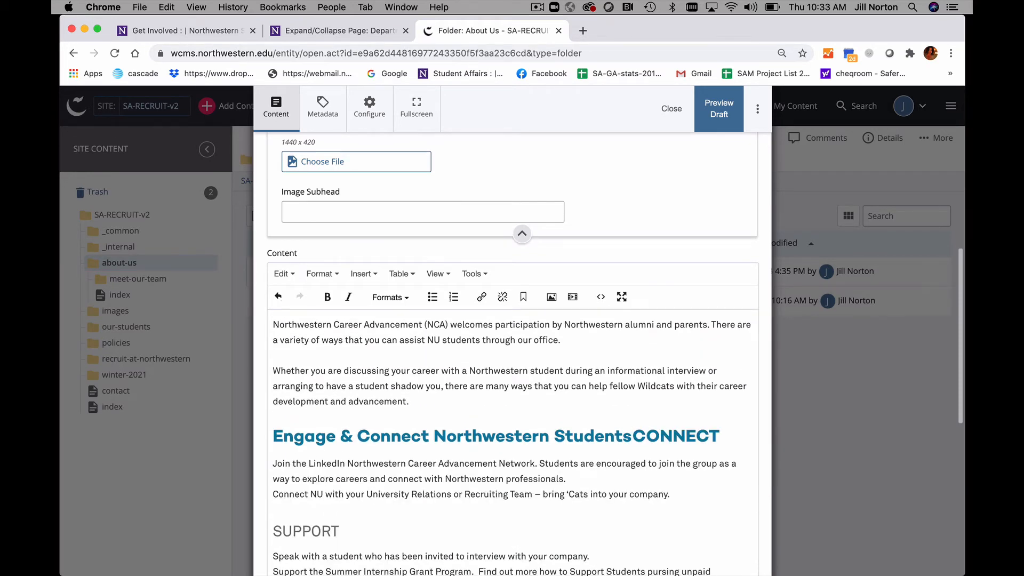
pyautogui.press('super+z')
# Remove the blank line between the Engage & Connect Northwestern Students heading and the CONNECT heading.
pyautogui.click(274, 496)
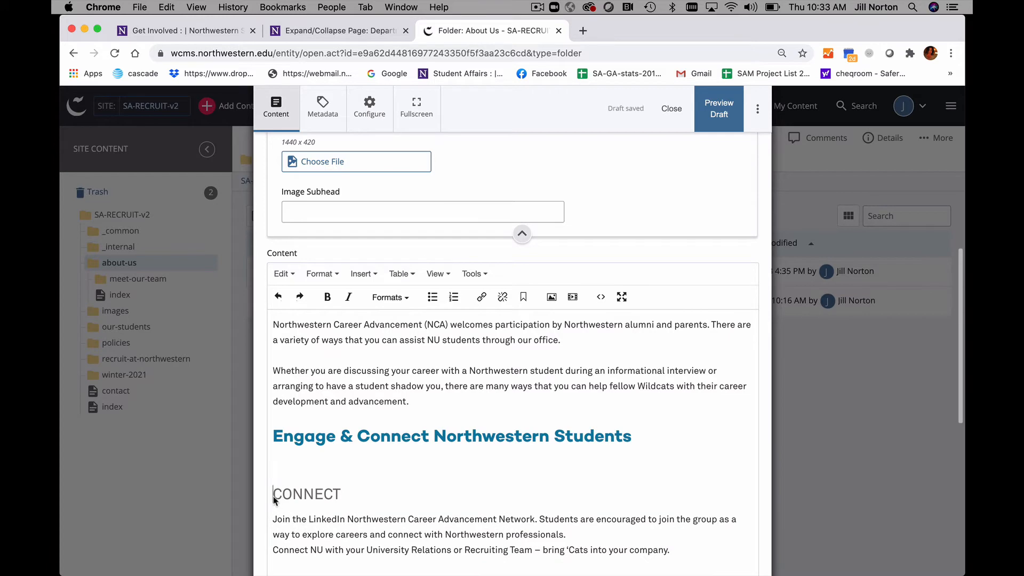
pyautogui.press('BackSpace')
pyautogui.scroll(-5, 337, 474)
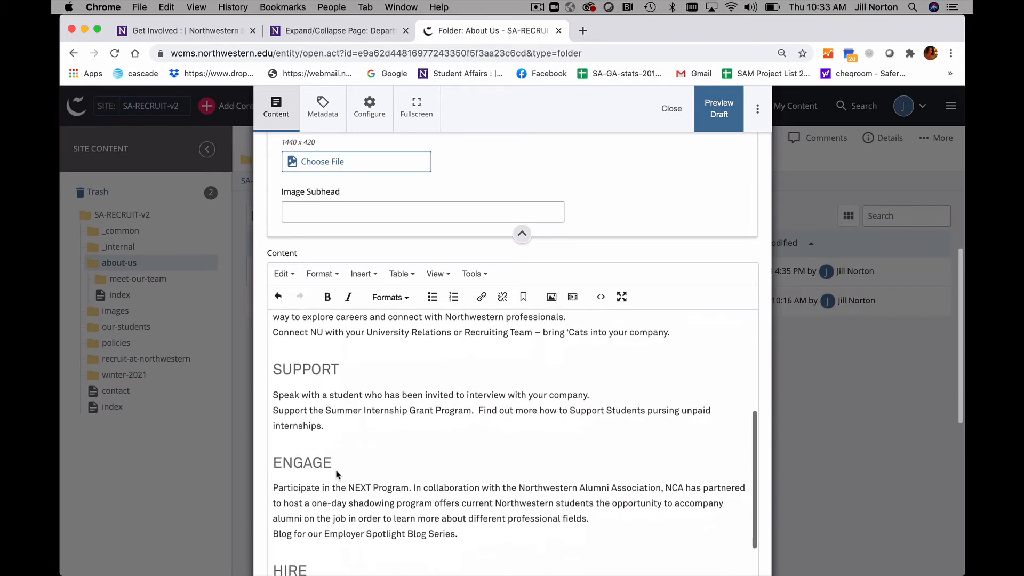
pyautogui.scroll(-3, 336, 474)
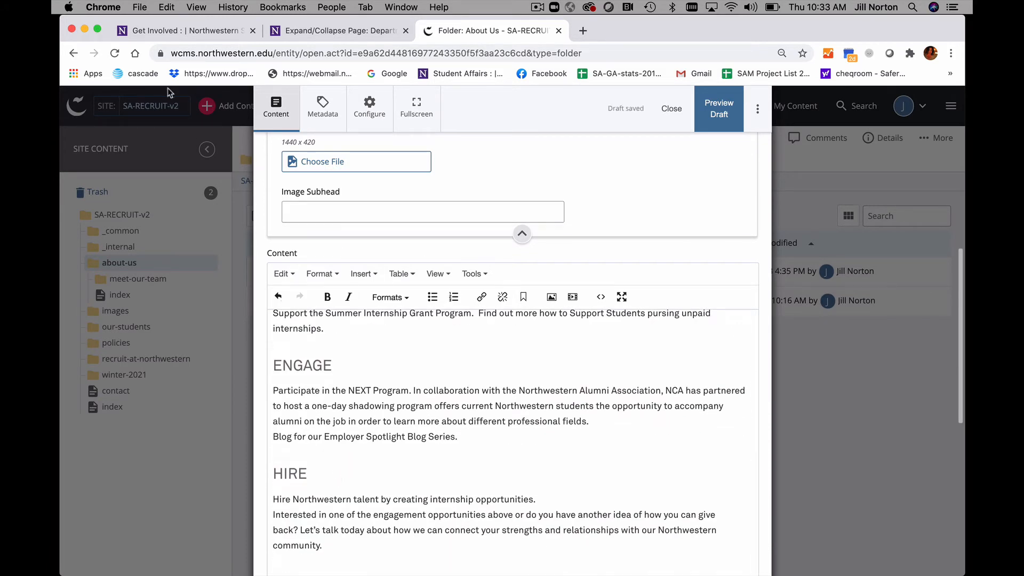
# Copy the address of the LinkedIn Northwestern Career Advancement Network link from the existing Get Involved page and return to the page editor.
pyautogui.click(165, 30)
pyautogui.moveTo(345, 185)
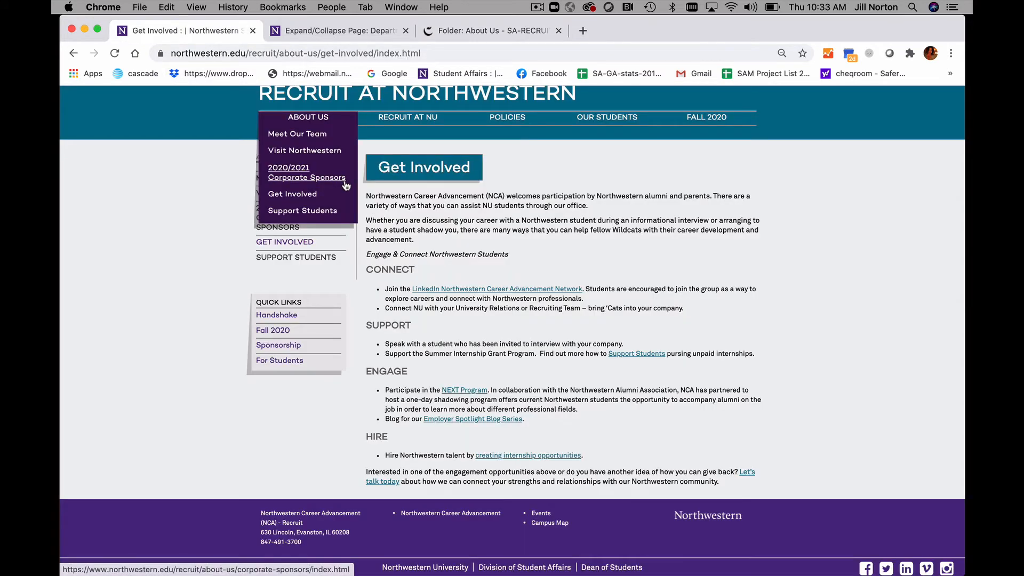
pyautogui.rightClick(474, 293)
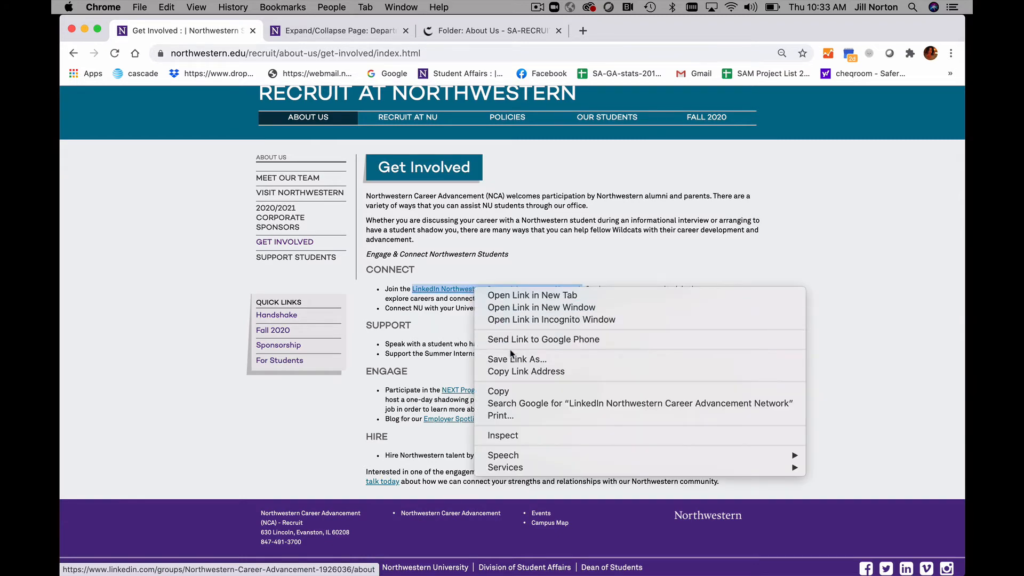
pyautogui.click(507, 372)
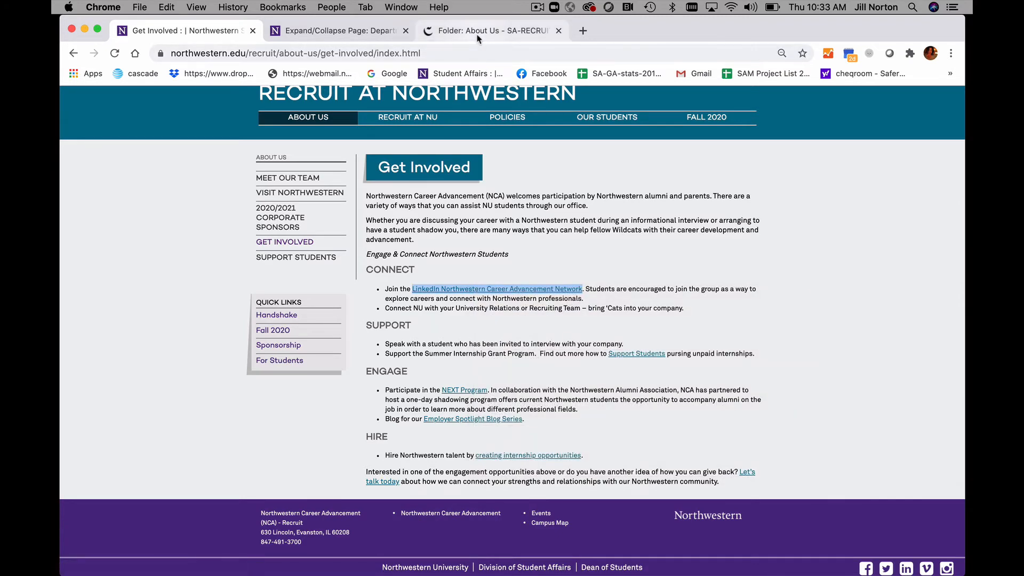
pyautogui.click(479, 37)
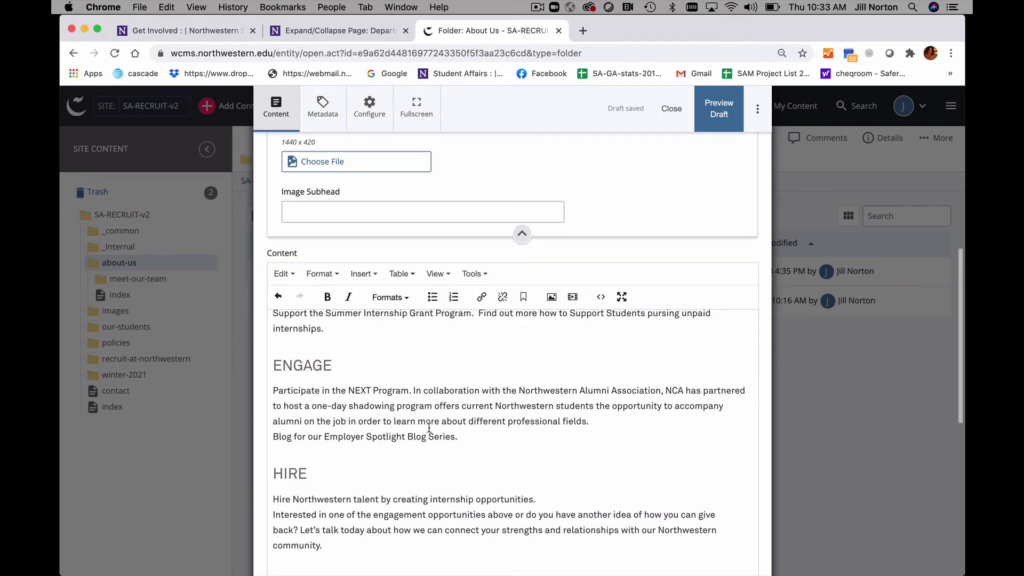
# Link the words LinkedIn Northwestern Career Advancement Network under CONNECT to the copied address as an external link.
pyautogui.scroll(5, 428, 427)
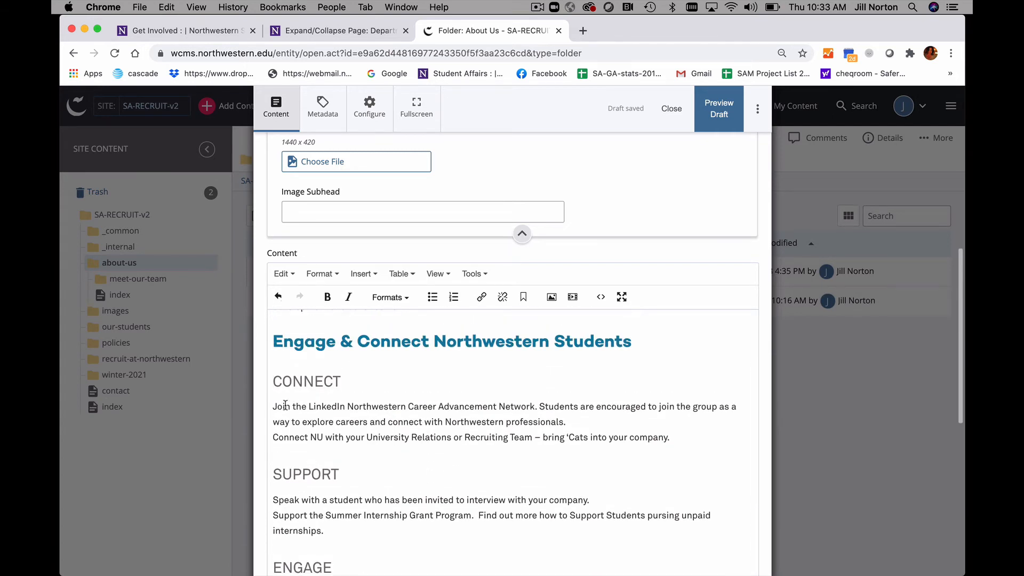
pyautogui.moveTo(309, 406); pyautogui.dragTo(527, 406)
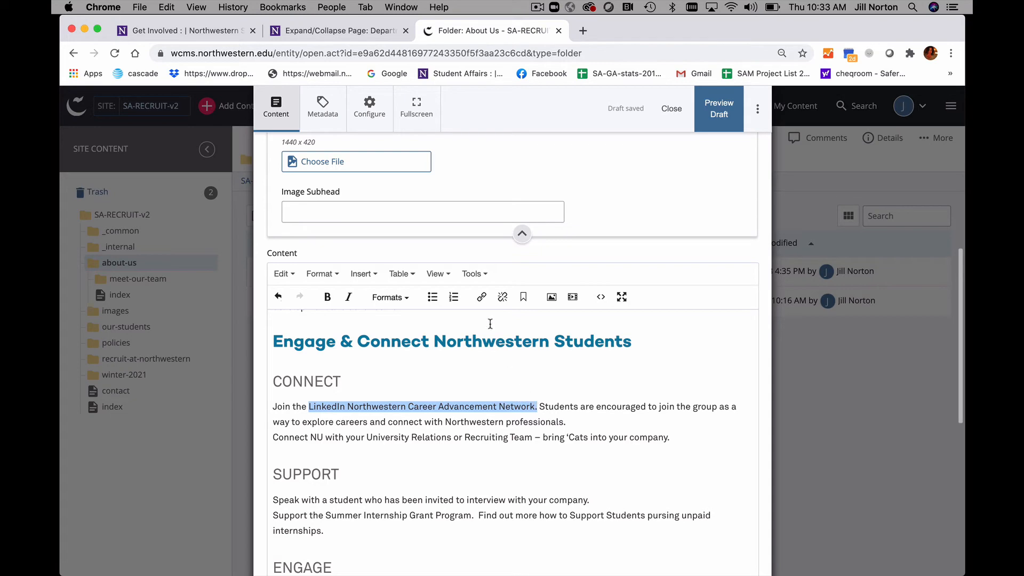
pyautogui.click(481, 297)
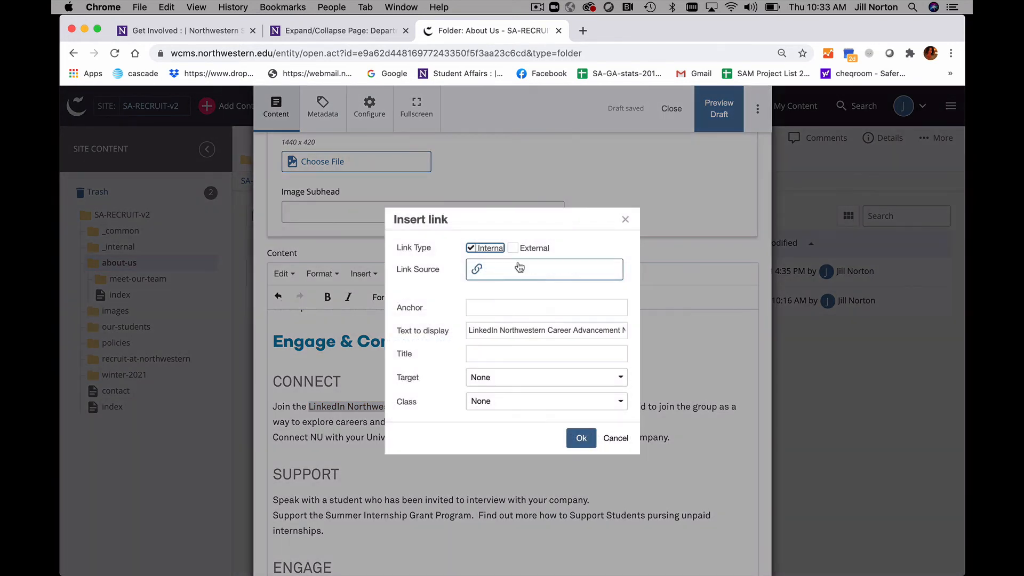
pyautogui.click(513, 249)
pyautogui.tripleClick(507, 267)
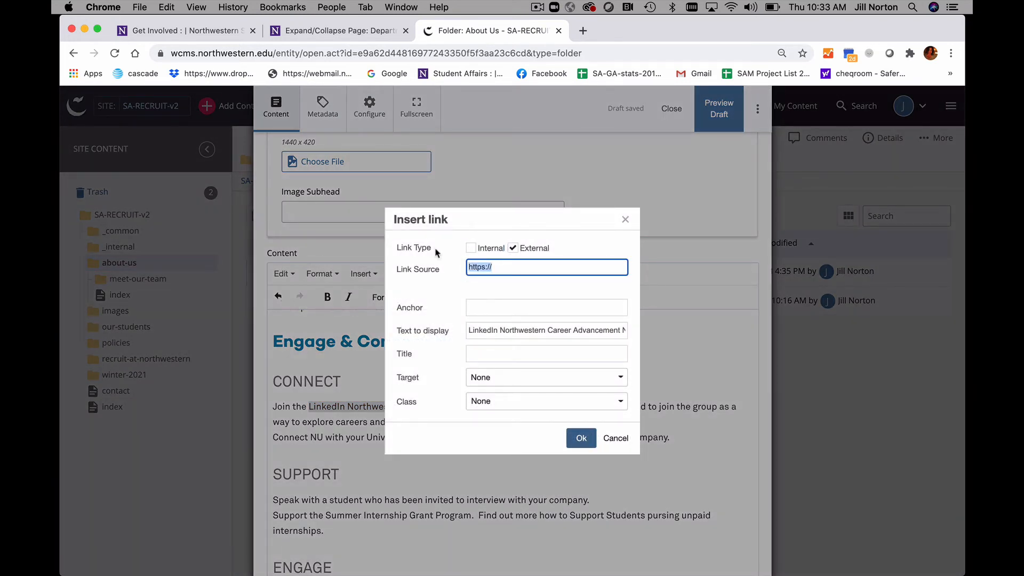
pyautogui.press('cmd+v')
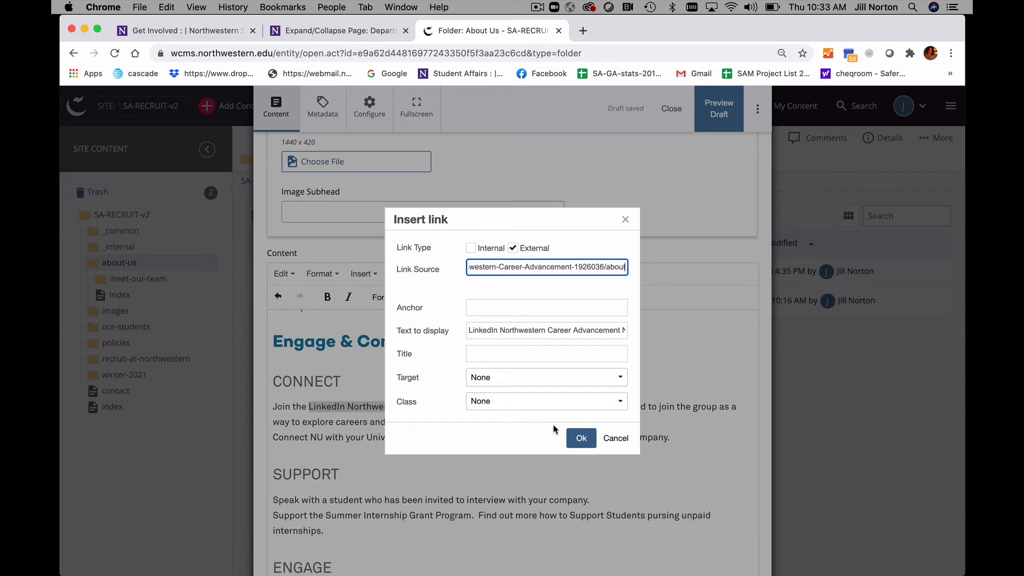
pyautogui.click(581, 437)
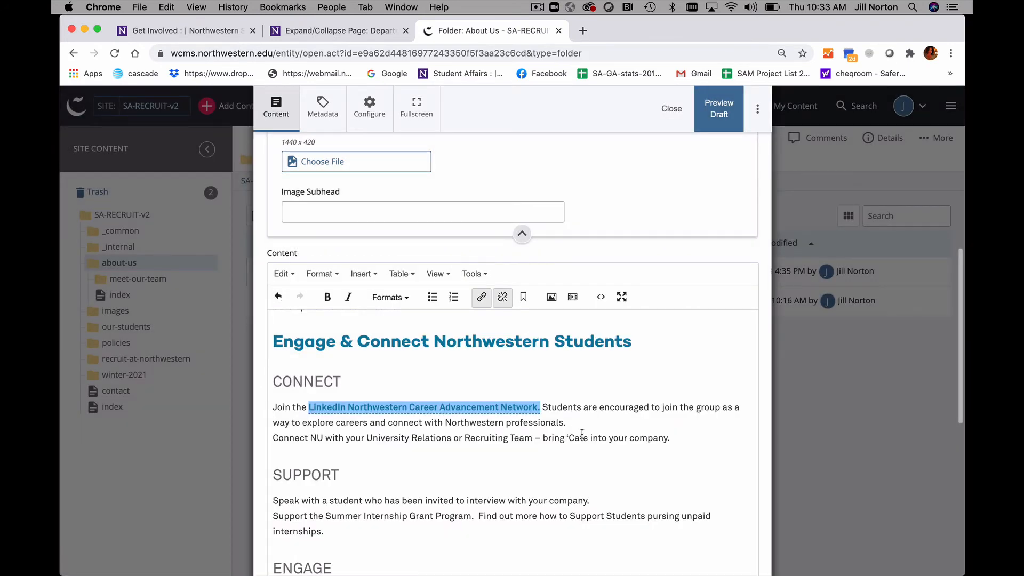
# Copy the address of the Support Students link from the existing Get Involved page and return to the page editor.
pyautogui.click(194, 31)
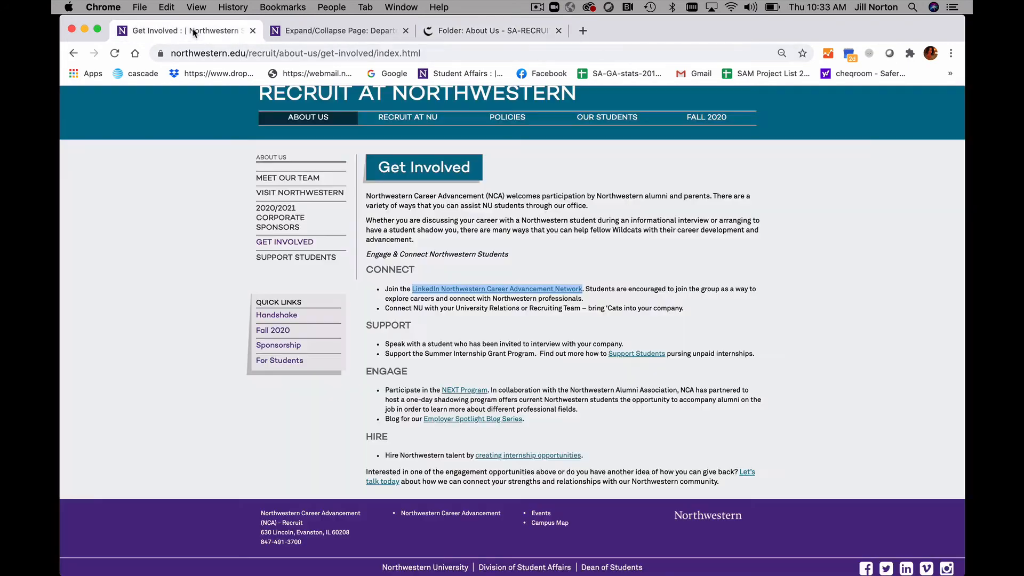
pyautogui.rightClick(636, 356)
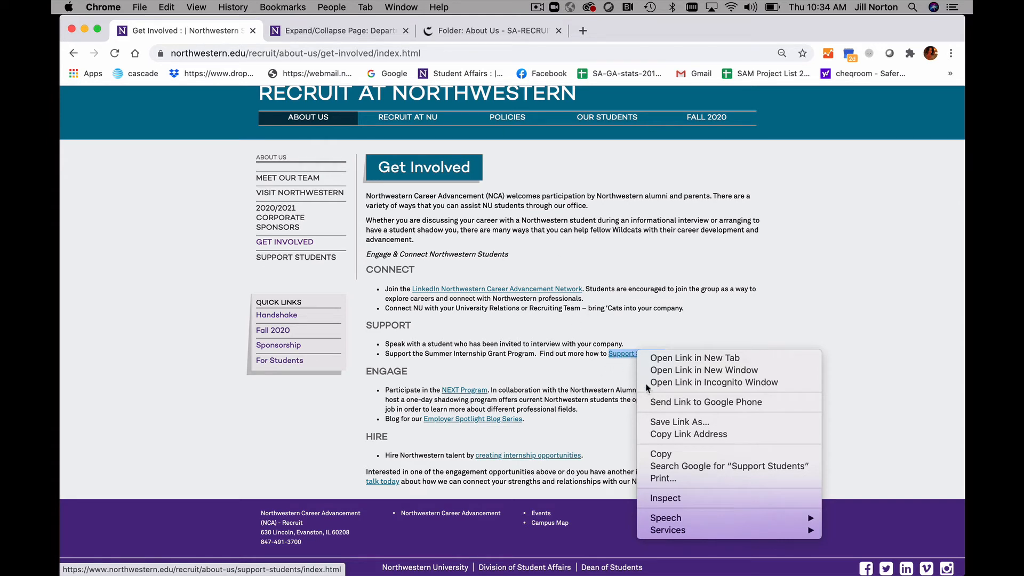
pyautogui.click(671, 433)
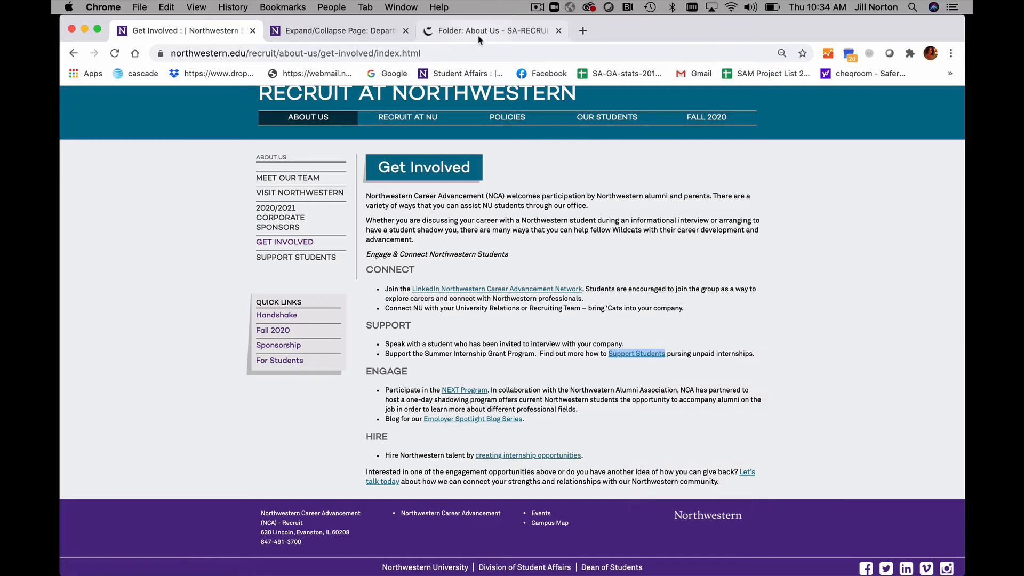
pyautogui.click(506, 31)
# Start a link on the words Support Students under SUPPORT and enter the copied support-students/index.html address as its external source.
pyautogui.scroll(-2, 473, 241)
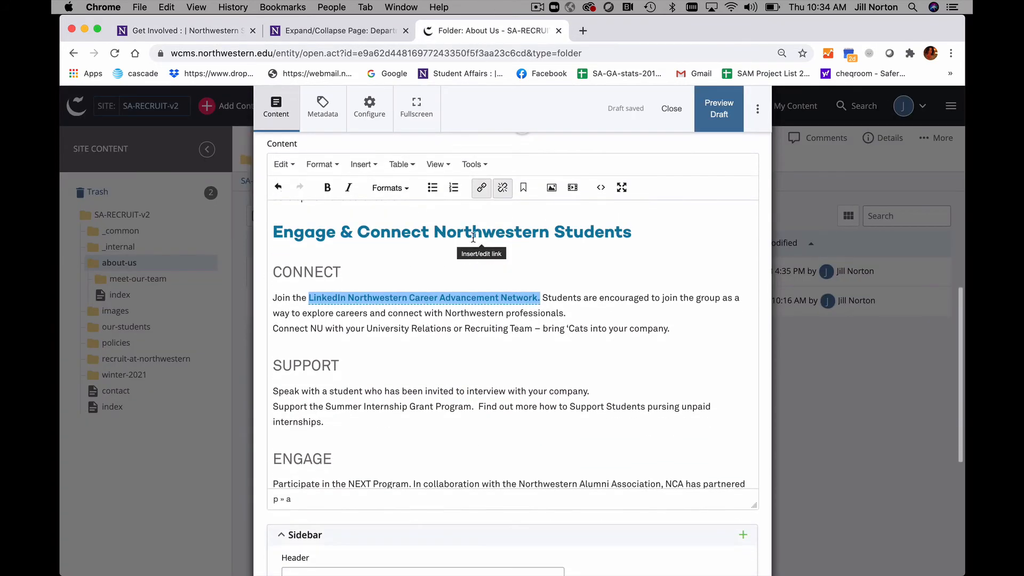
pyautogui.click(571, 407)
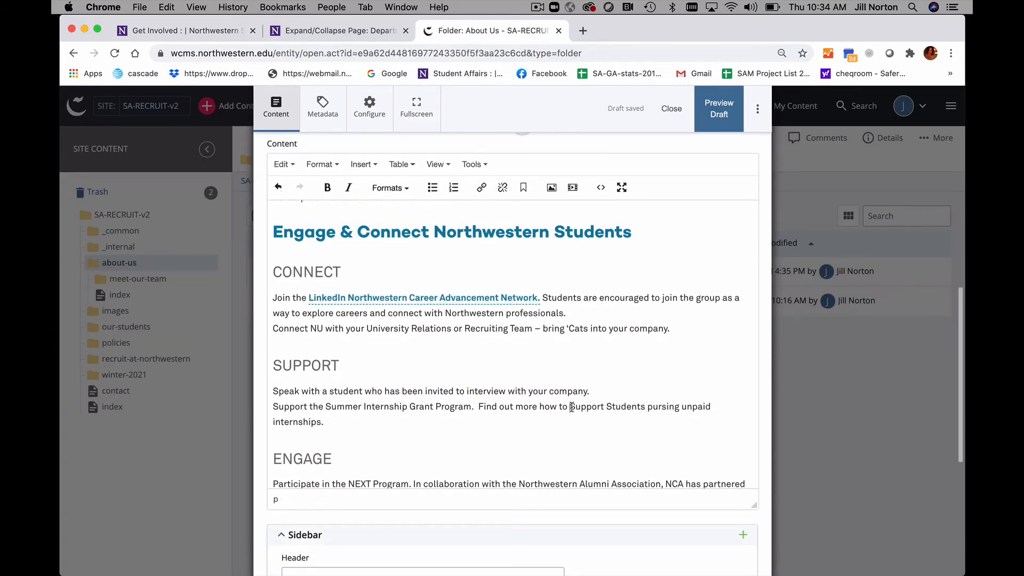
pyautogui.moveTo(571, 407); pyautogui.dragTo(642, 406)
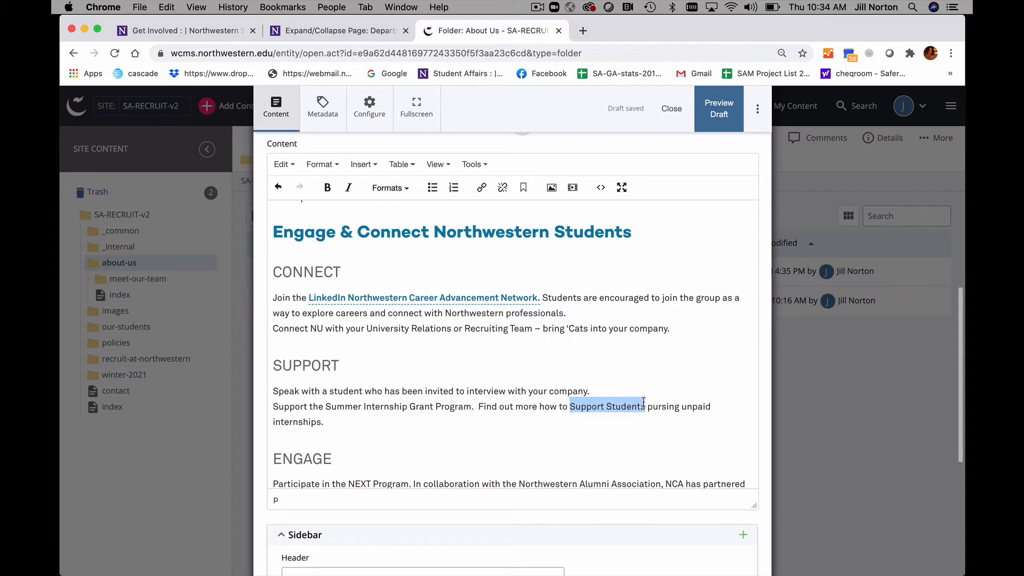
pyautogui.click(482, 190)
pyautogui.click(513, 247)
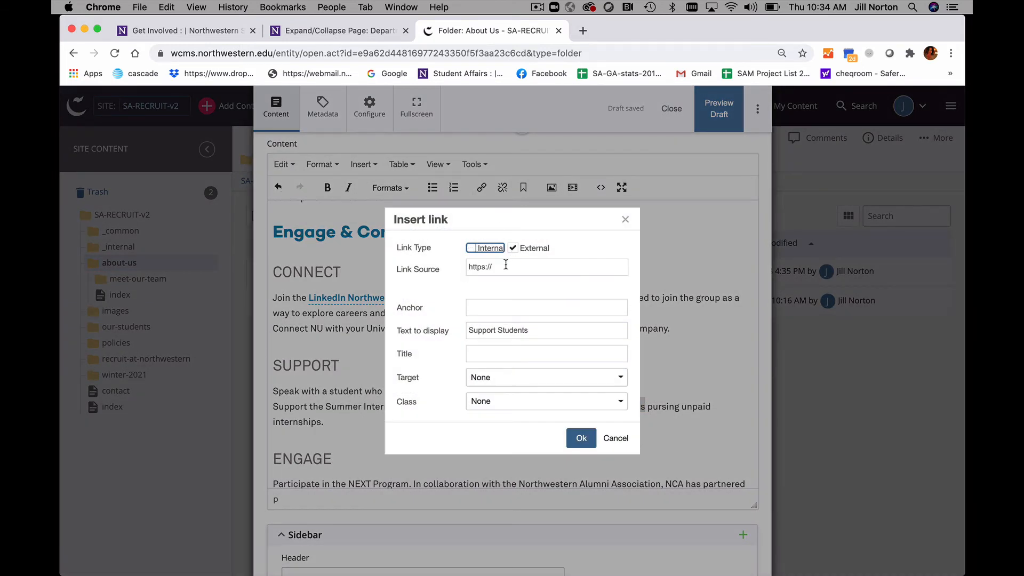
pyautogui.tripleClick(506, 265)
pyautogui.press('BackSpace')
pyautogui.press('super+v')
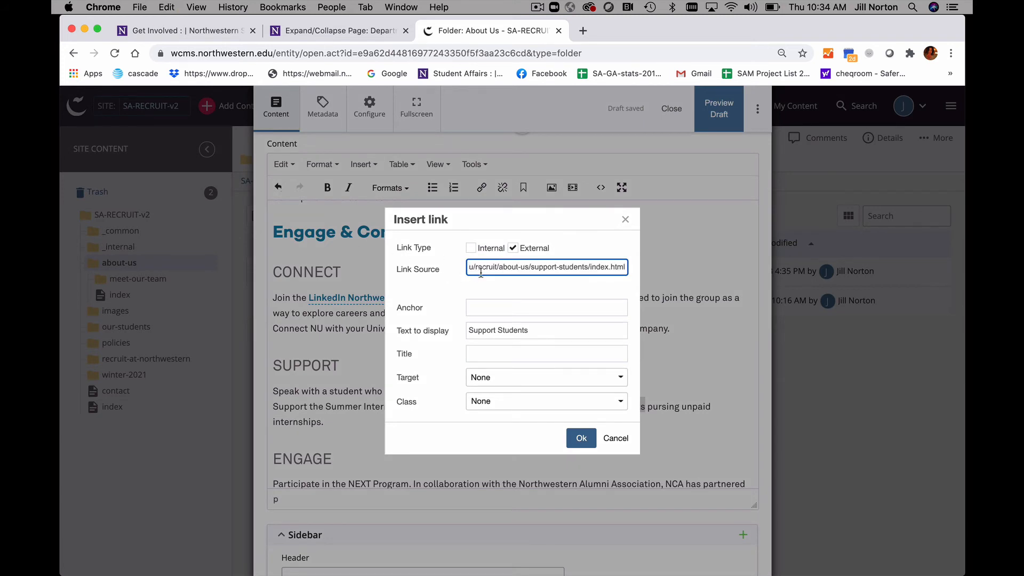
pyautogui.hscroll(-3, 486, 268)
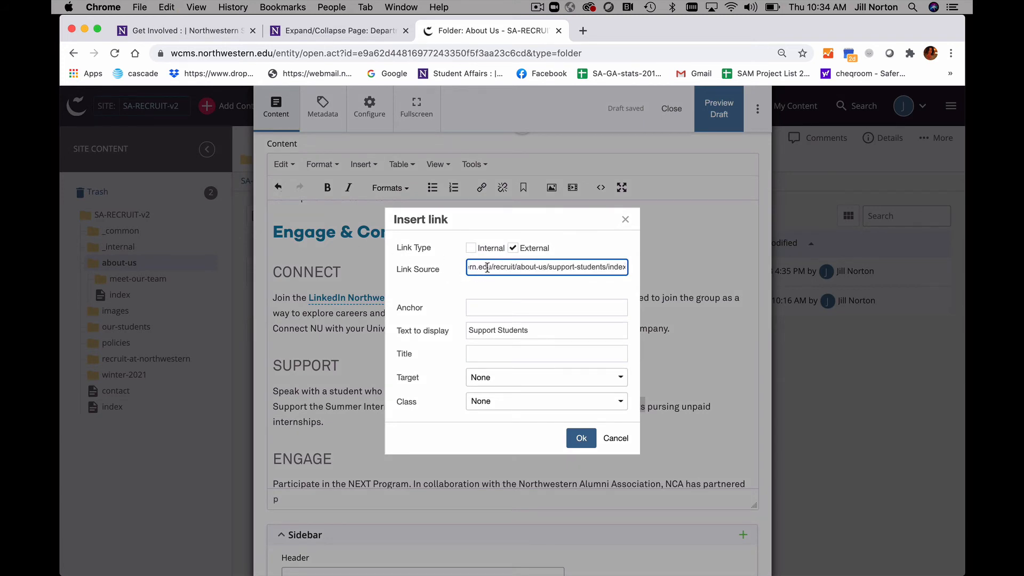
# Clear the external address and insert the Support Students link as an internal link without a source.
pyautogui.tripleClick(561, 267)
pyautogui.press('BackSpace')
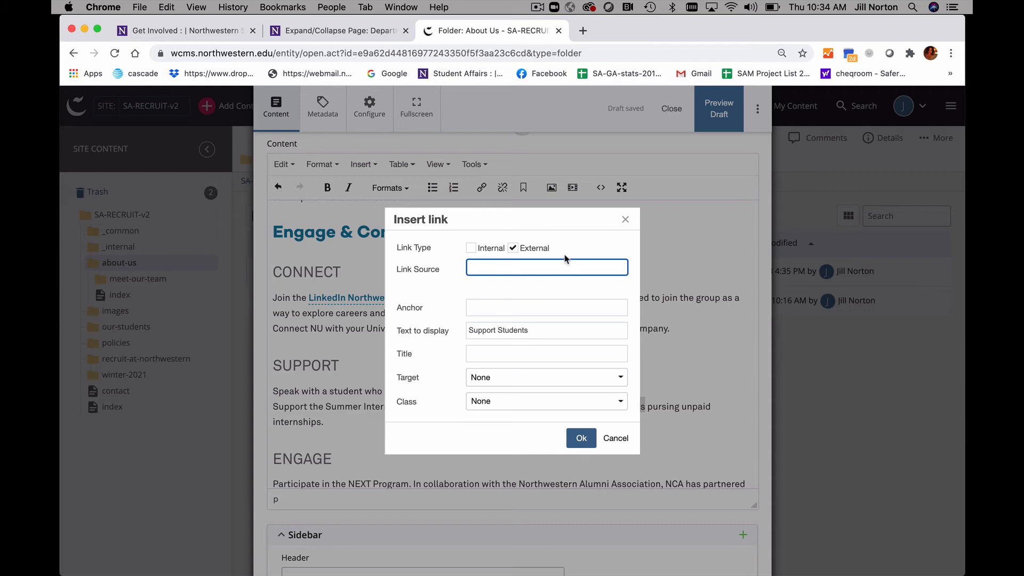
pyautogui.click(470, 248)
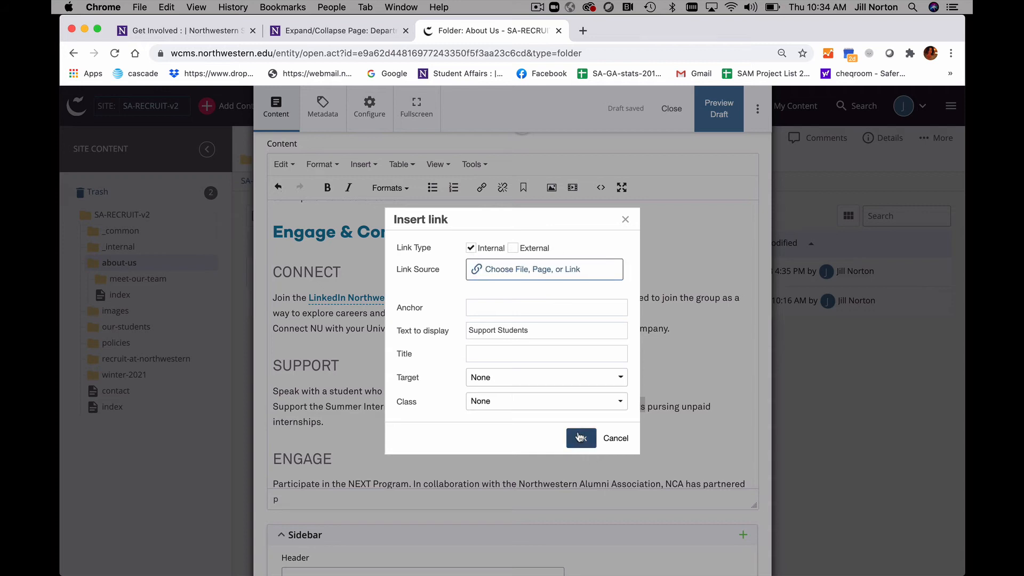
pyautogui.click(580, 437)
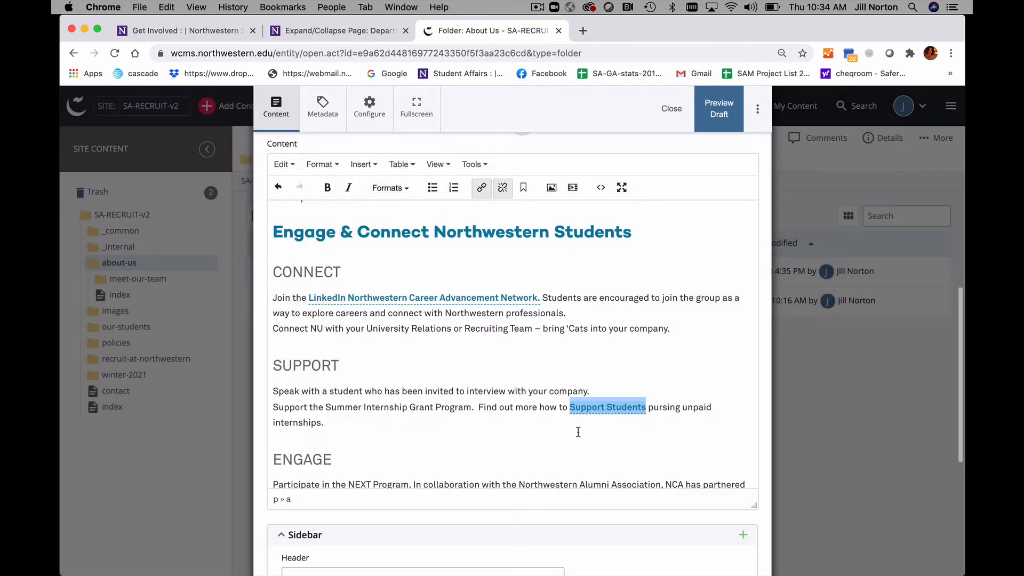
# Add the placeholder note (LINK) directly after the Support Students link.
pyautogui.click(649, 409)
pyautogui.write('()Ll')
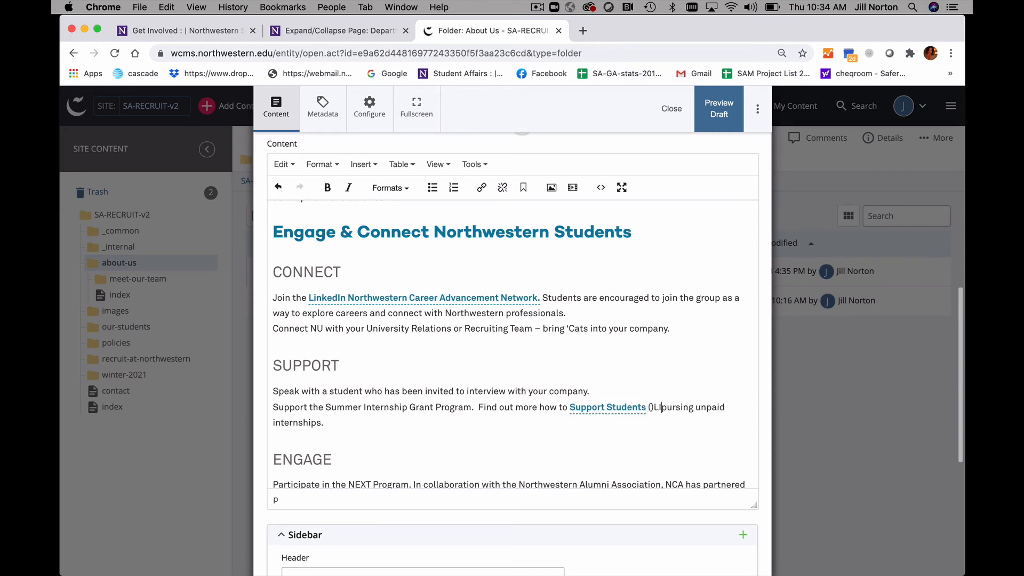
pyautogui.write('NK)')
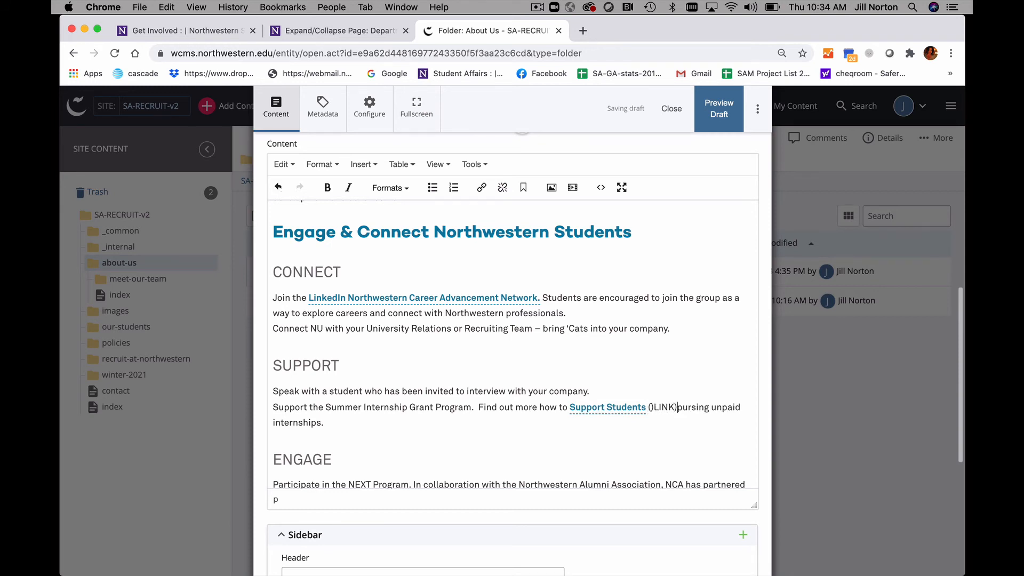
pyautogui.click(655, 415)
pyautogui.press('BackSpace')
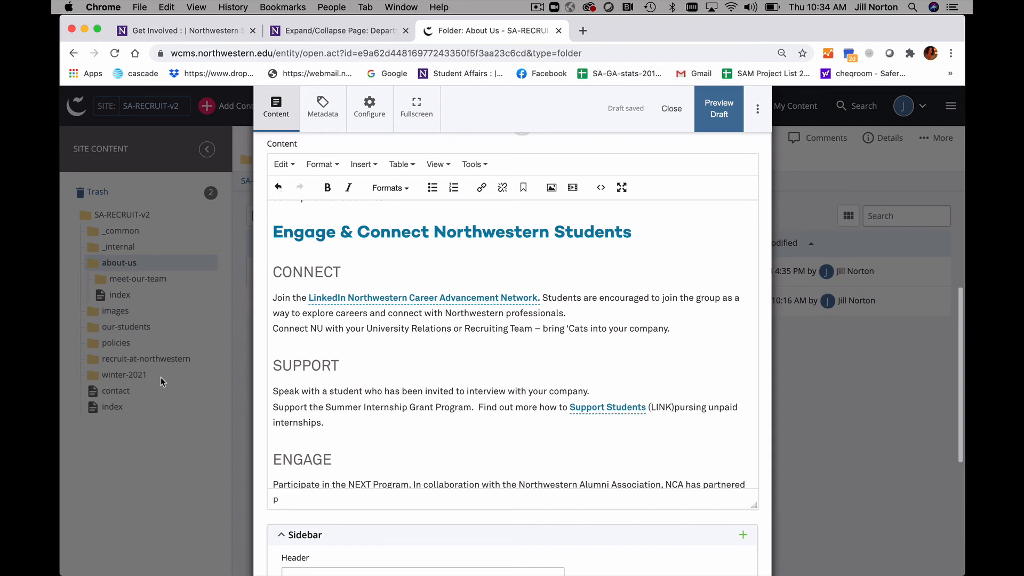
# Preview the Get Involved draft and review its headings, text and links.
pyautogui.scroll(3, 562, 269)
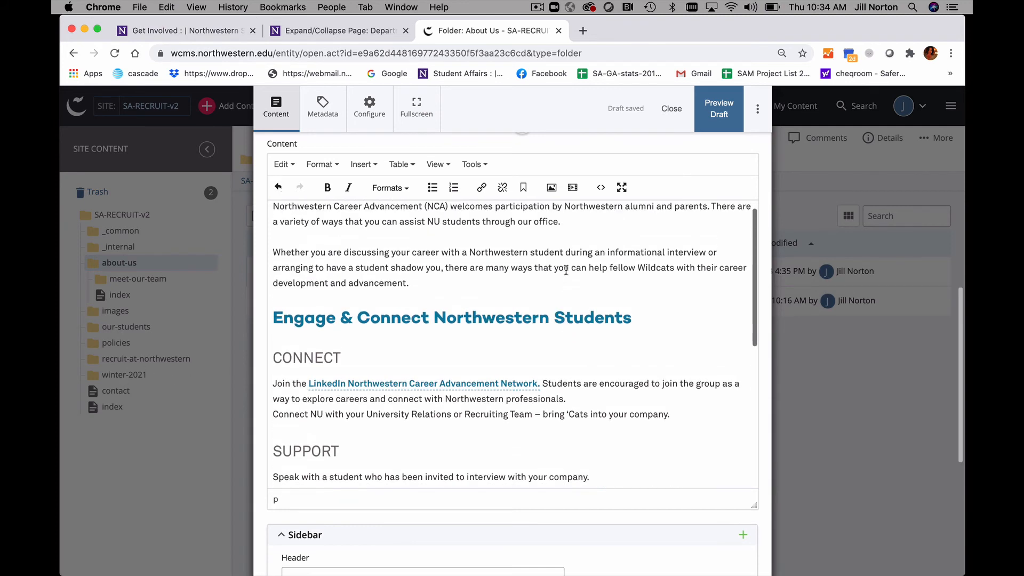
pyautogui.scroll(-2, 560, 270)
pyautogui.click(727, 112)
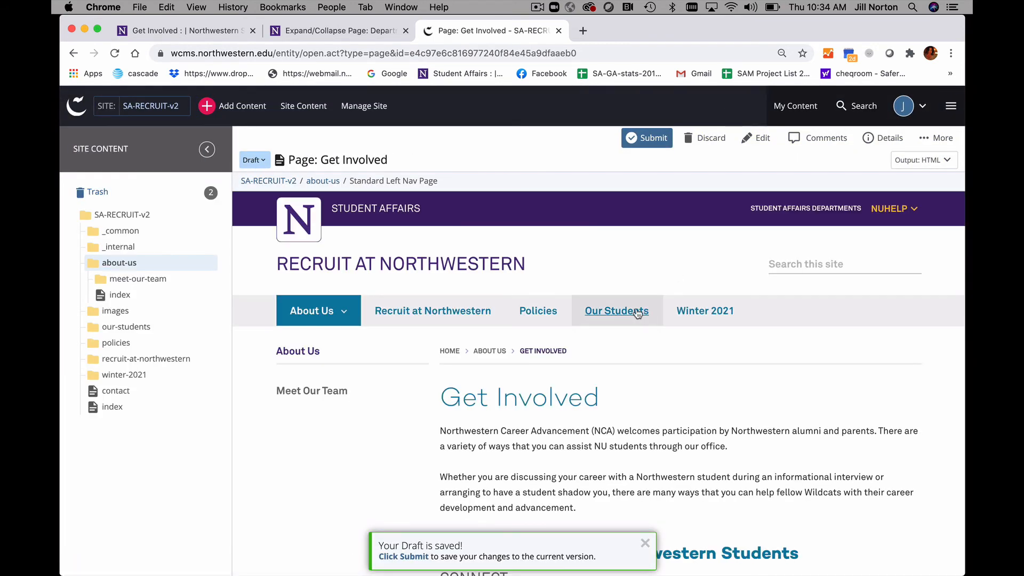
pyautogui.scroll(-3, 637, 313)
pyautogui.scroll(-5, 637, 313)
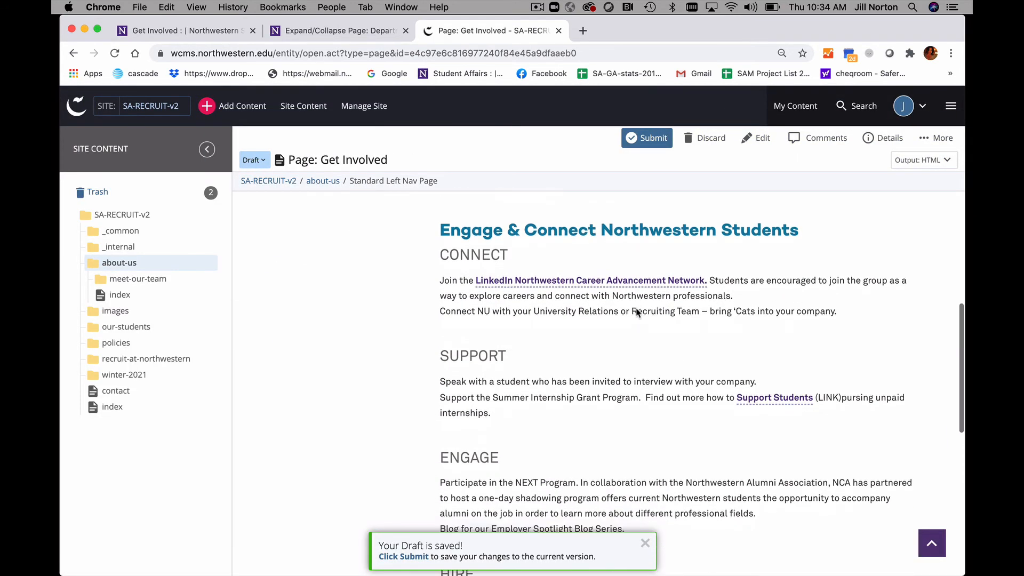
pyautogui.scroll(-2, 637, 313)
pyautogui.scroll(6, 660, 300)
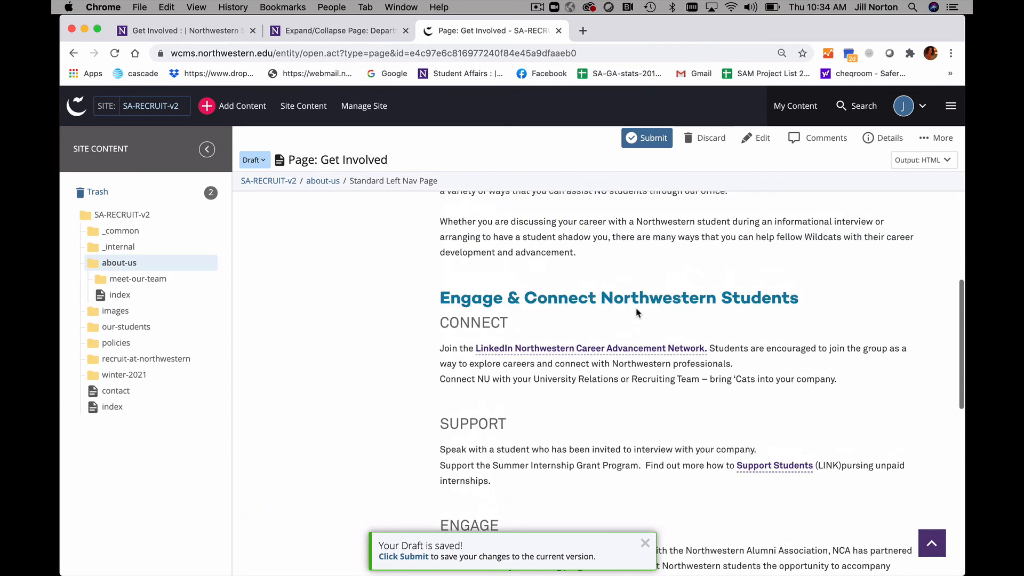
# Add a blank line below the Engage & Connect Northwestern Students heading and preview the draft's spacing.
pyautogui.click(760, 141)
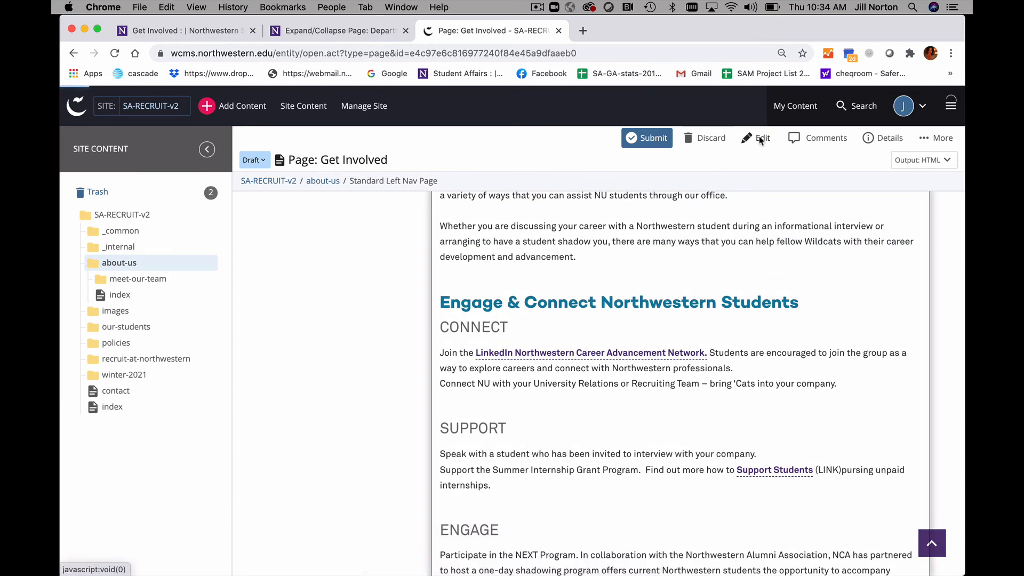
pyautogui.scroll(-10, 571, 319)
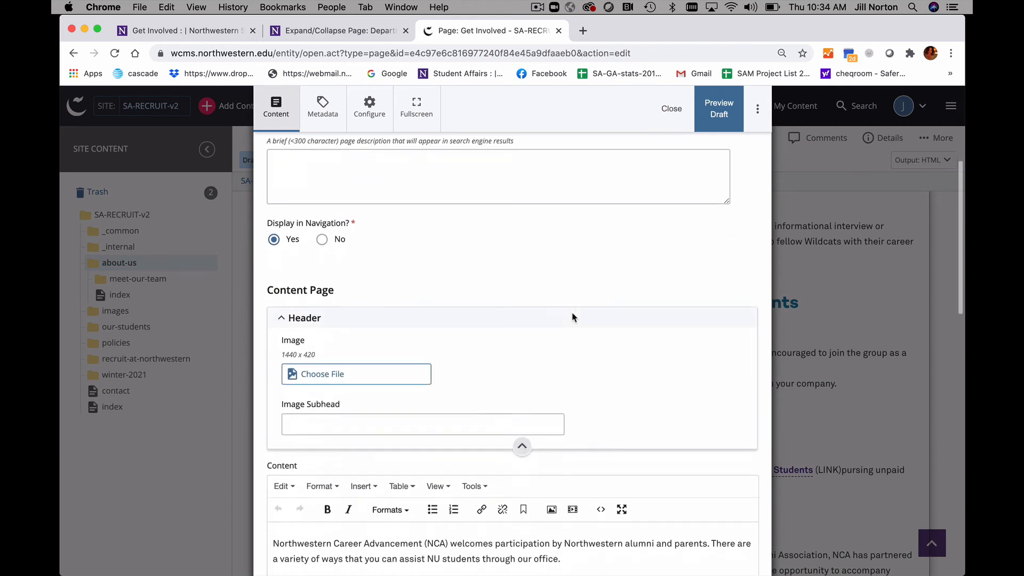
pyautogui.scroll(-2, 572, 316)
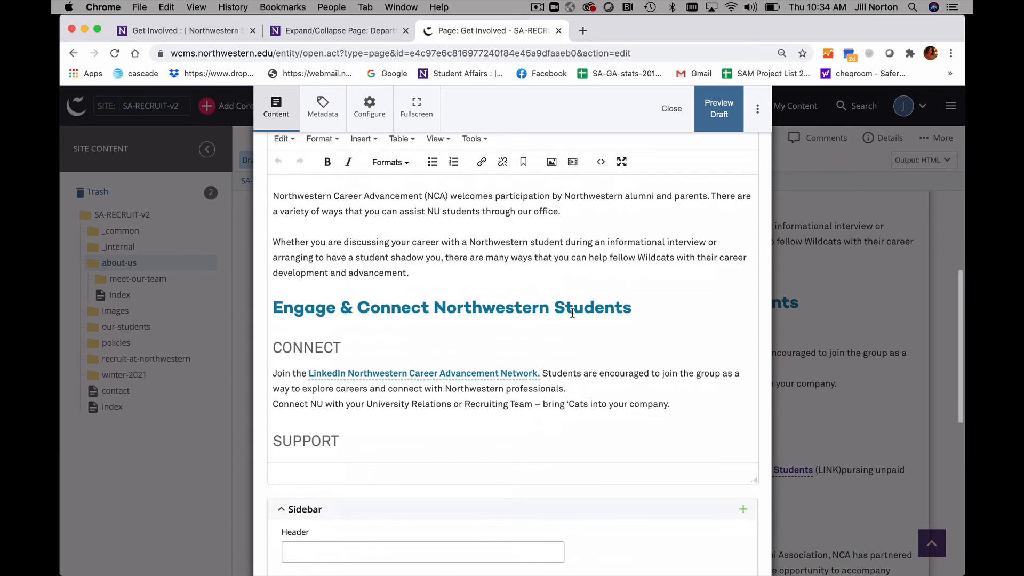
pyautogui.click(629, 308)
pyautogui.press('Return')
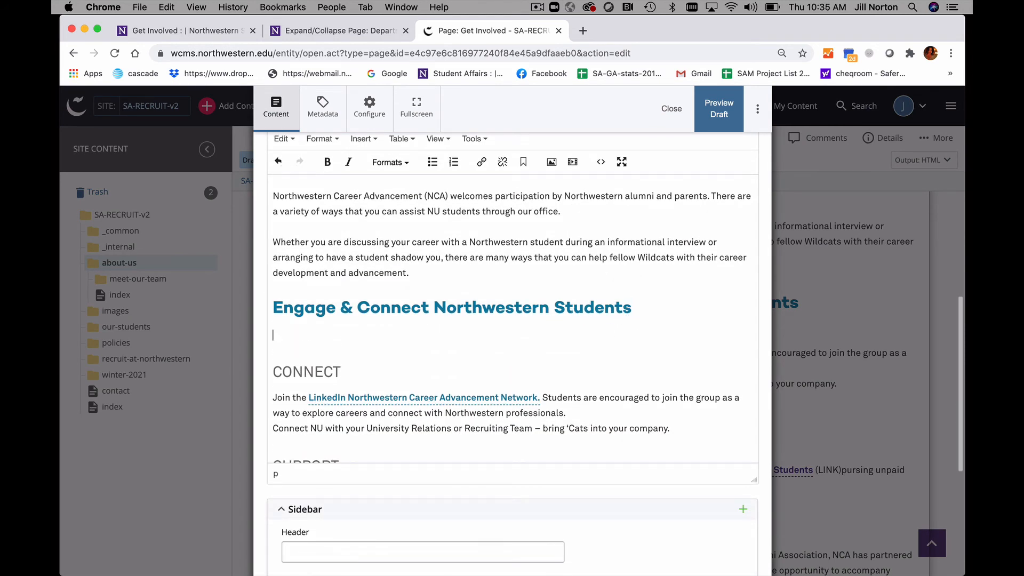
pyautogui.click(714, 115)
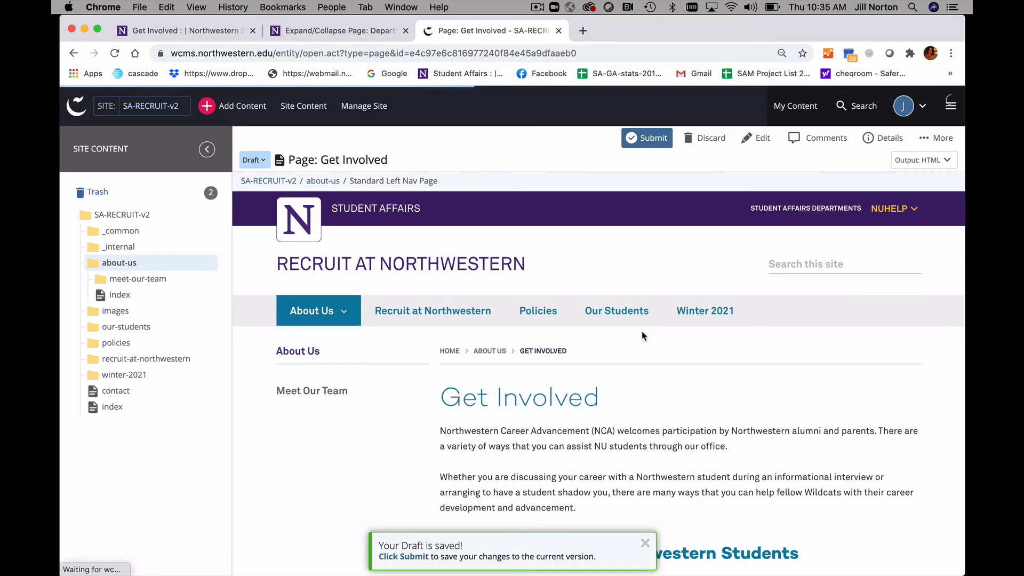
pyautogui.scroll(-3, 642, 335)
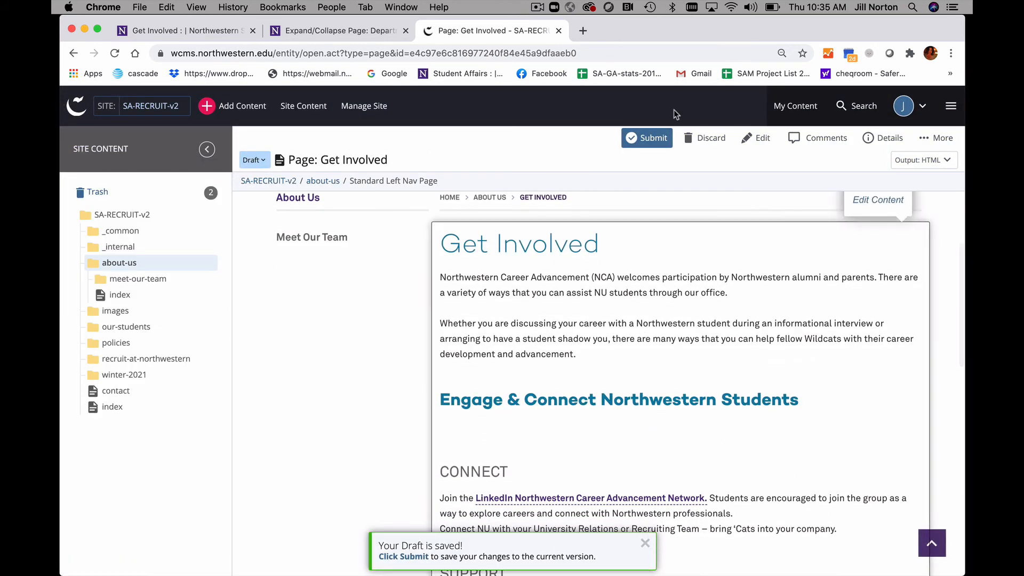
# Reopen the page for editing and examine the content's HTML source code around the Engage & Connect heading.
pyautogui.click(762, 139)
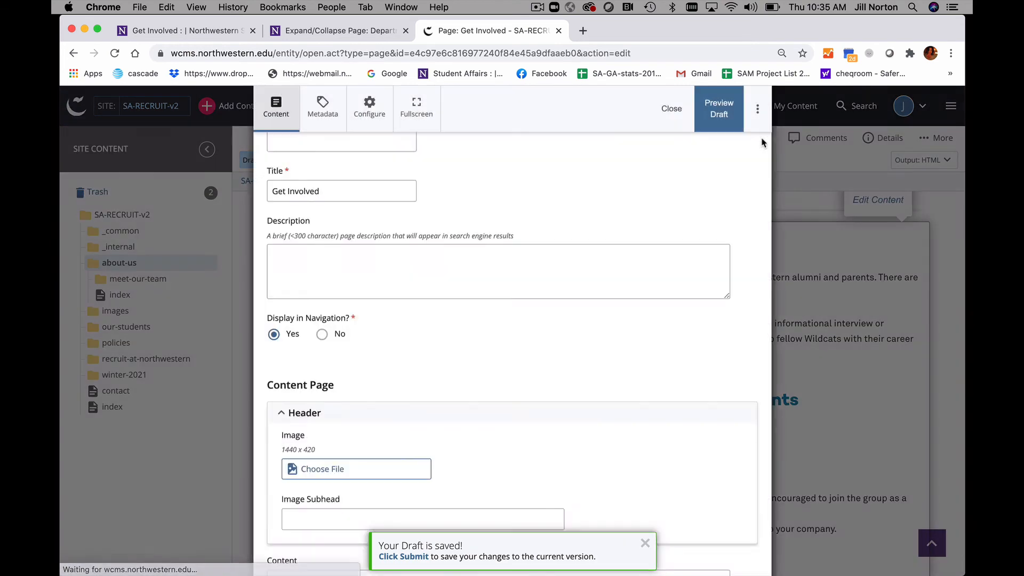
pyautogui.scroll(-5, 541, 341)
pyautogui.scroll(-2, 543, 342)
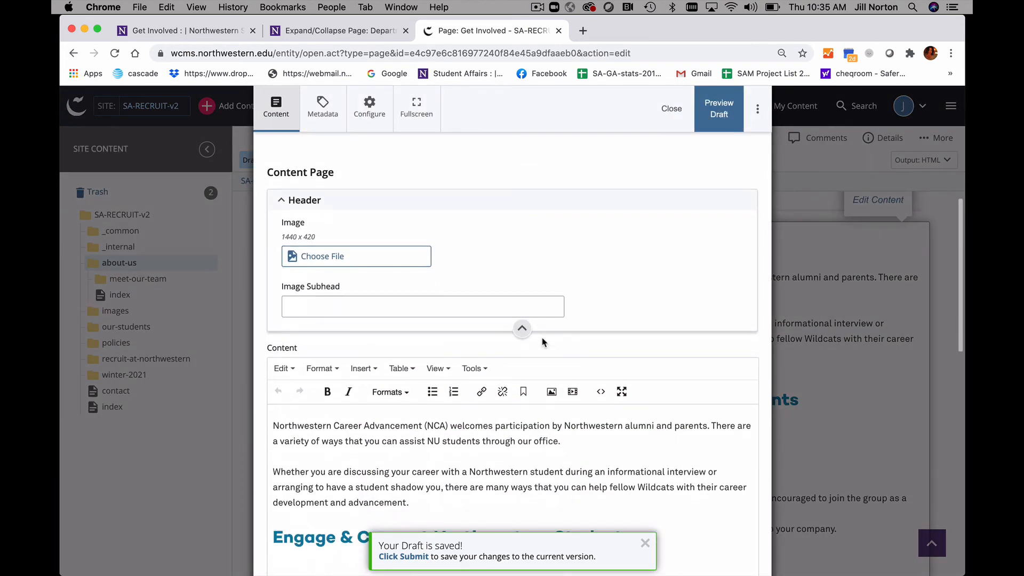
pyautogui.scroll(-1, 544, 350)
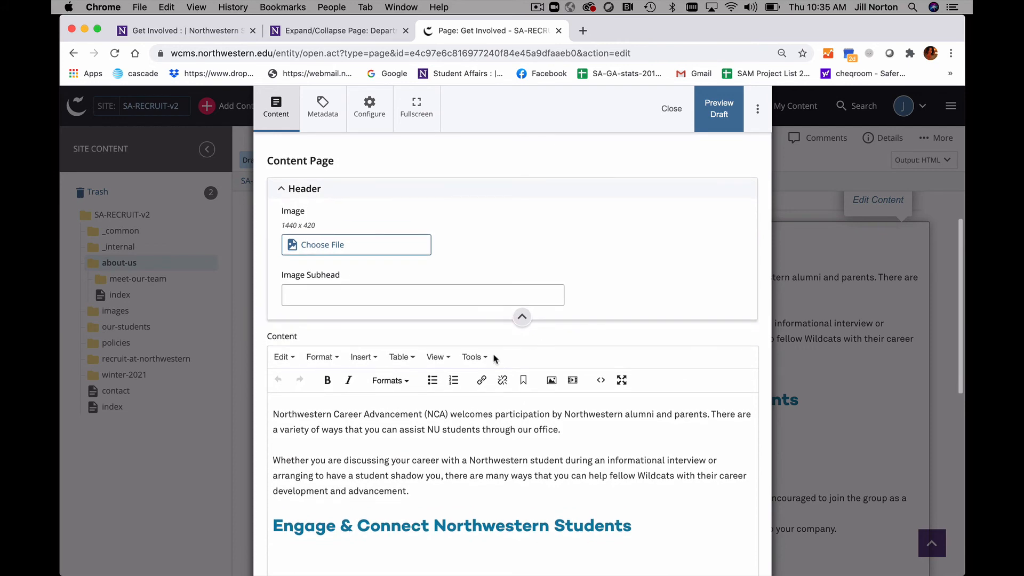
pyautogui.click(470, 357)
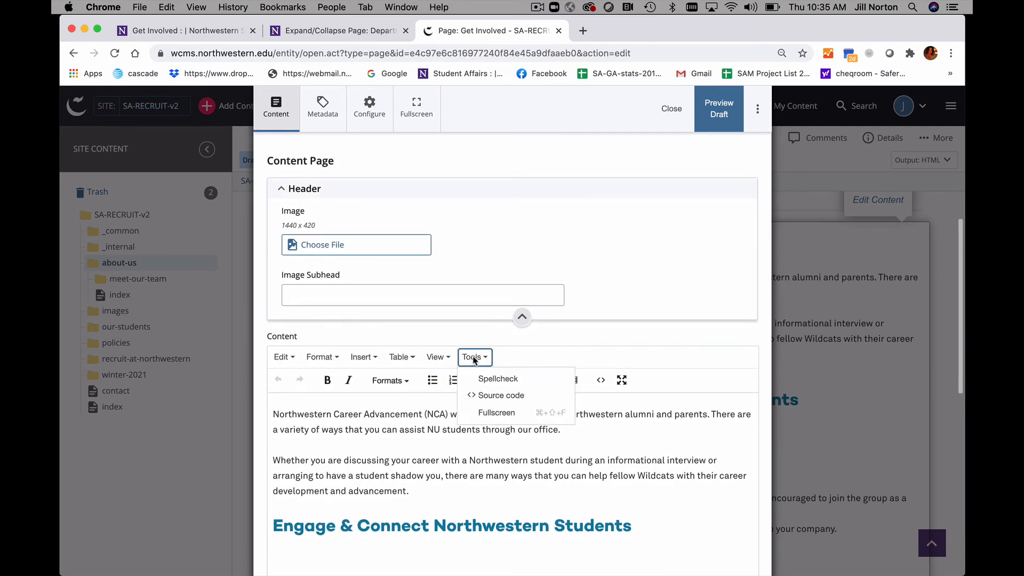
pyautogui.click(491, 397)
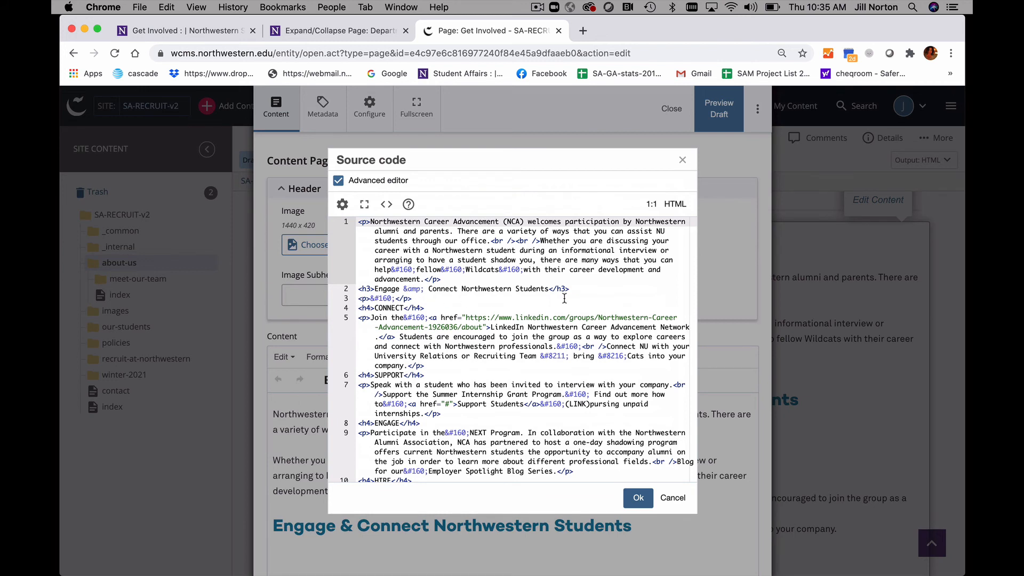
pyautogui.click(445, 281)
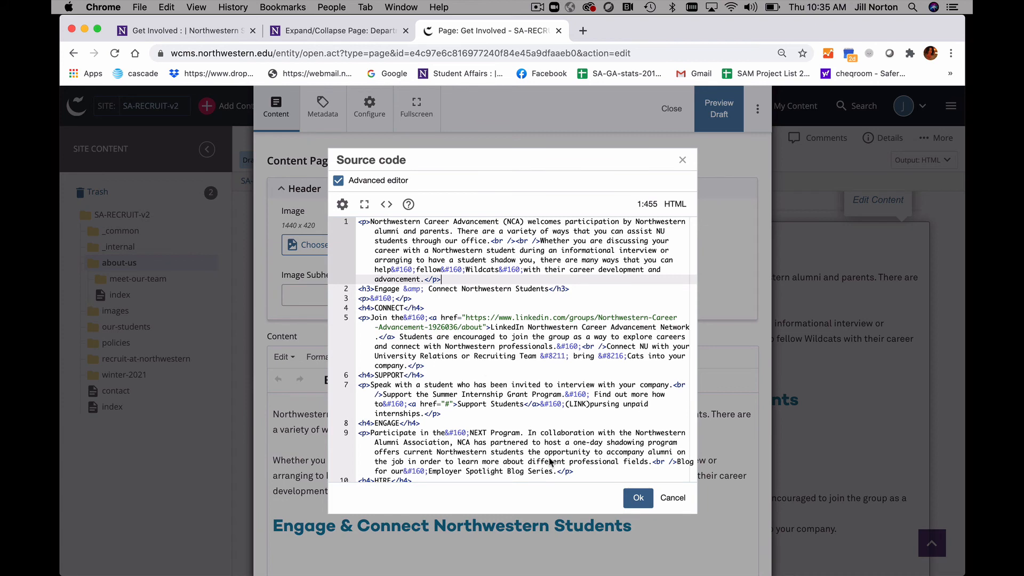
pyautogui.click(638, 497)
# Remove the blank line between the Engage & Connect Northwestern Students heading and CONNECT, and preview the draft.
pyautogui.scroll(-3, 371, 529)
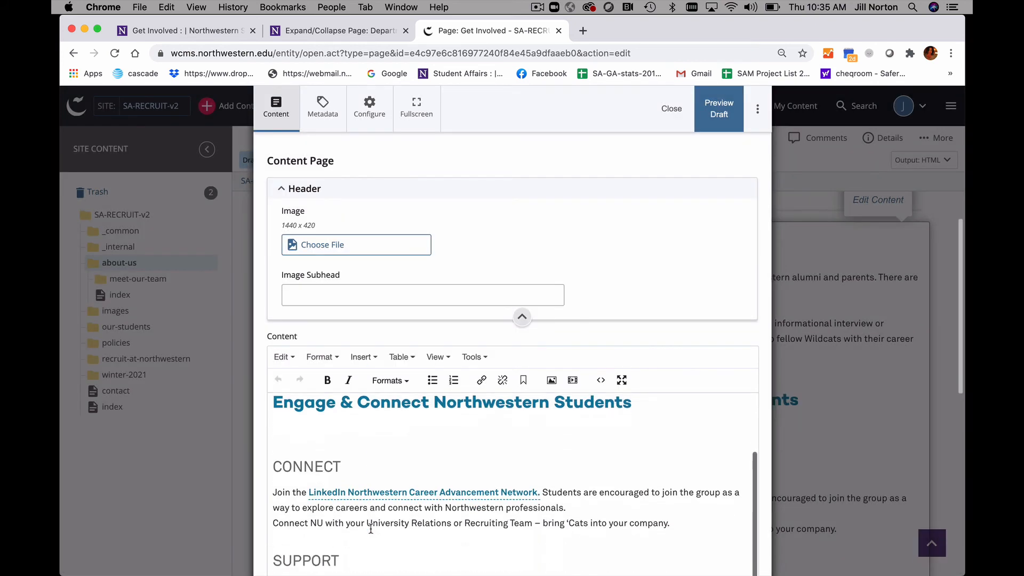
pyautogui.click(281, 411)
pyautogui.press('BackSpace')
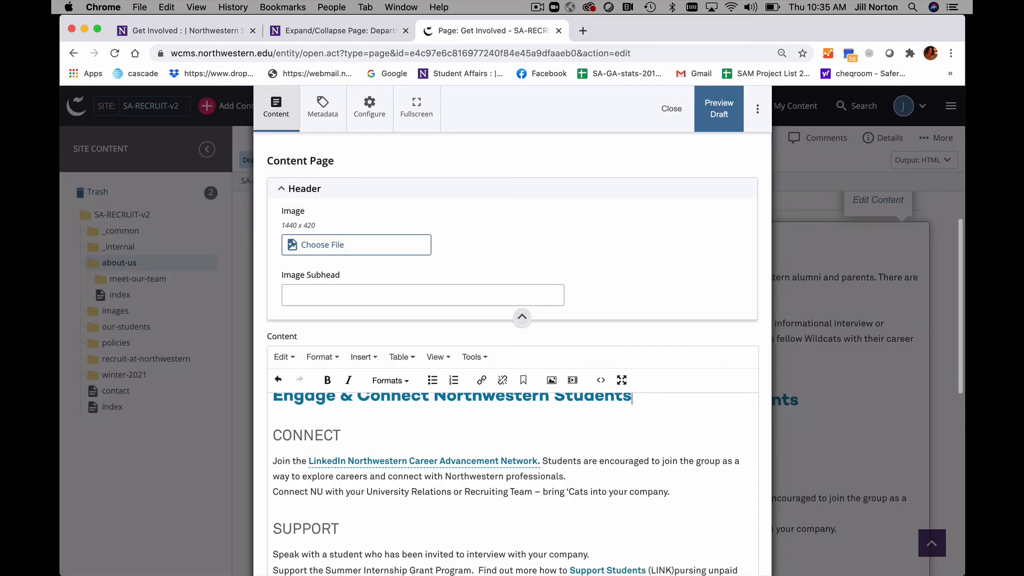
pyautogui.click(719, 110)
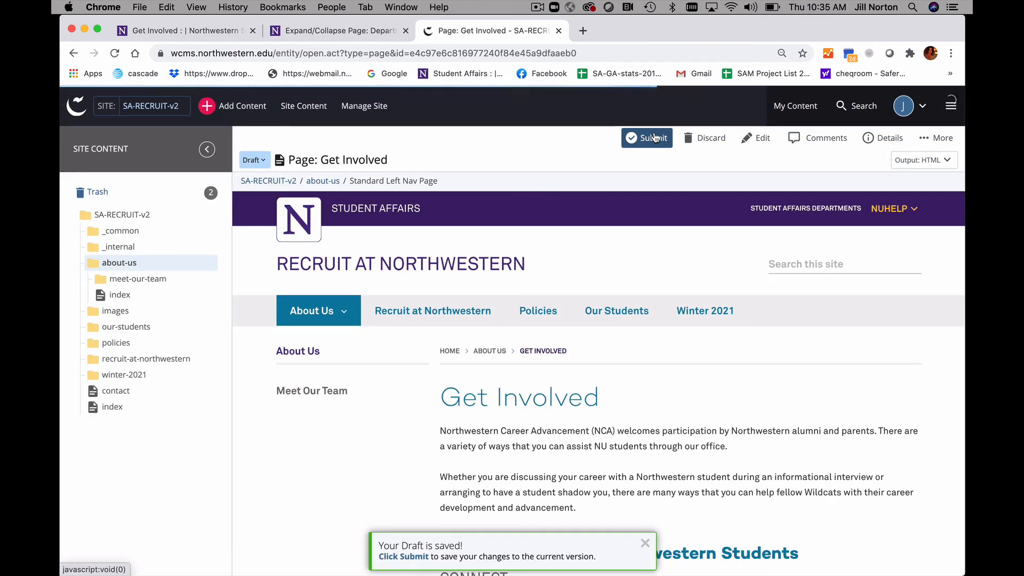
# Submit the Get Involved page with the guided content checks and review the created page.
pyautogui.click(654, 139)
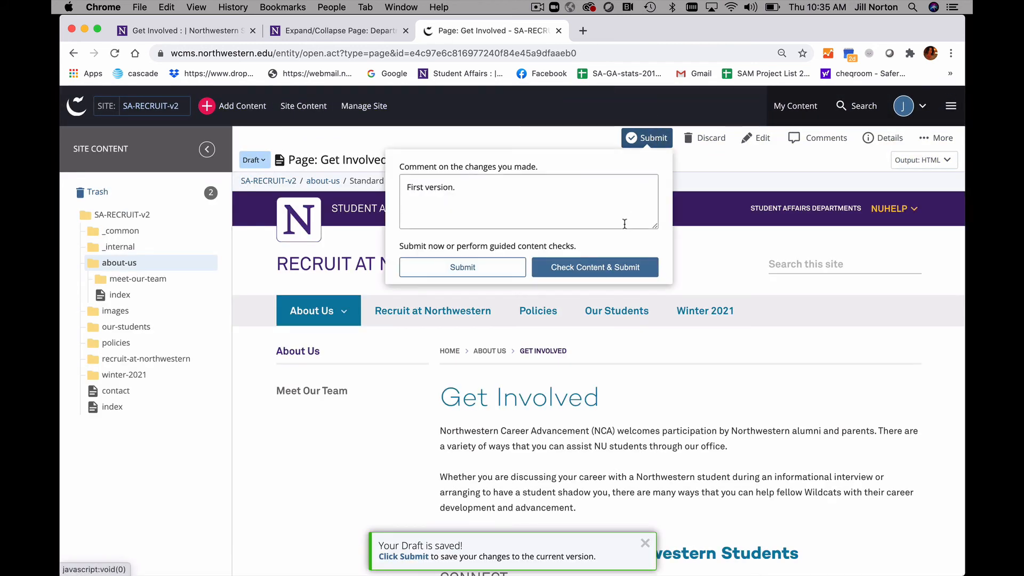
pyautogui.click(599, 267)
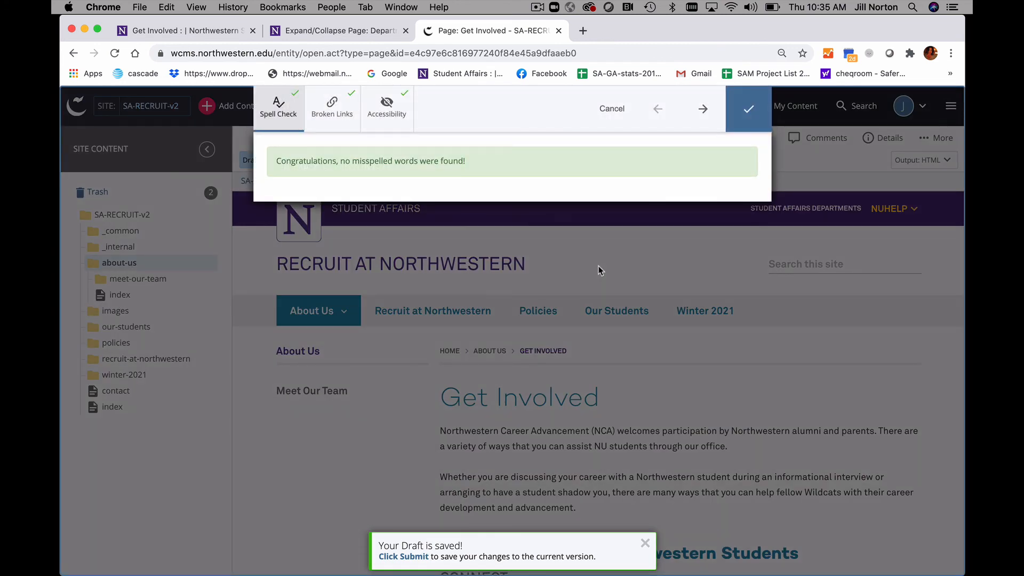
pyautogui.click(756, 113)
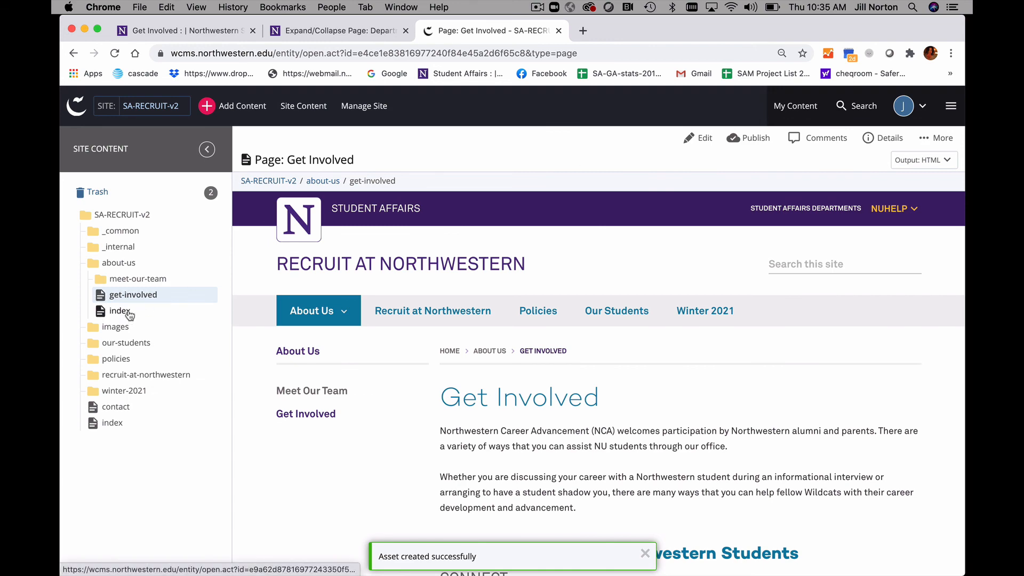
pyautogui.scroll(-10, 436, 416)
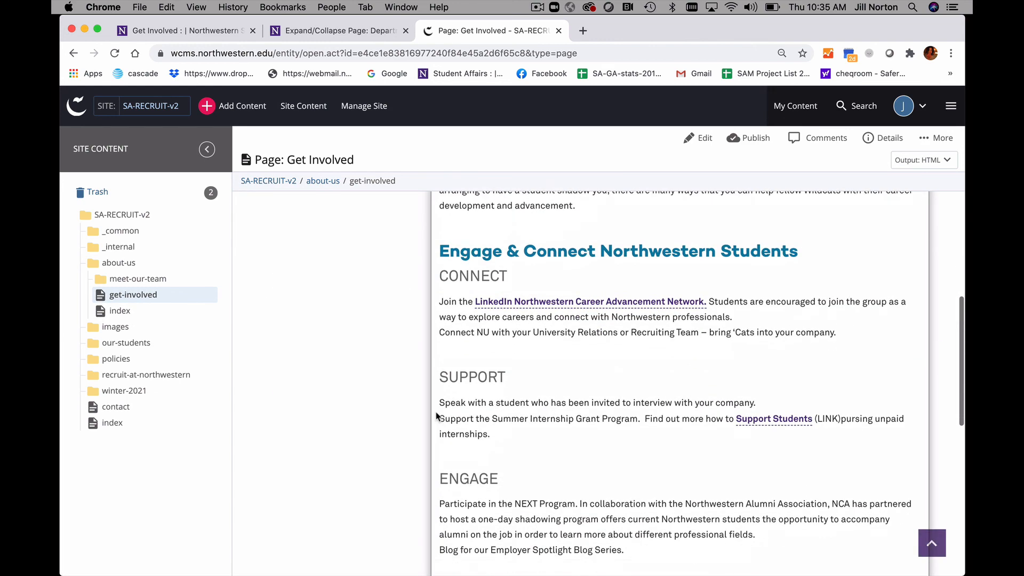
pyautogui.scroll(5, 436, 416)
pyautogui.scroll(5, 436, 416)
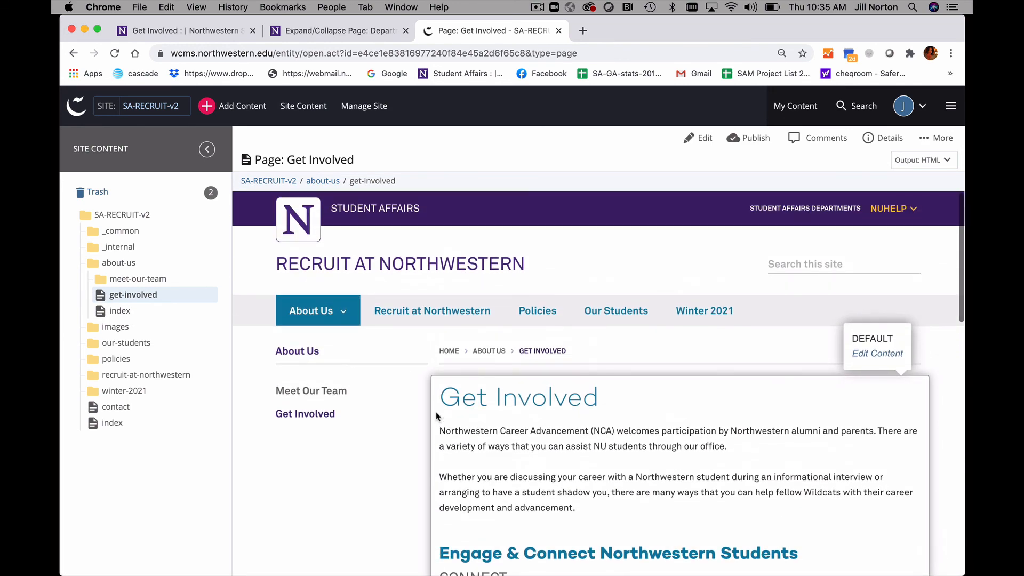
# Look through the content types available for adding to the site and close the list without choosing one.
pyautogui.click(207, 107)
pyautogui.scroll(-3, 201, 228)
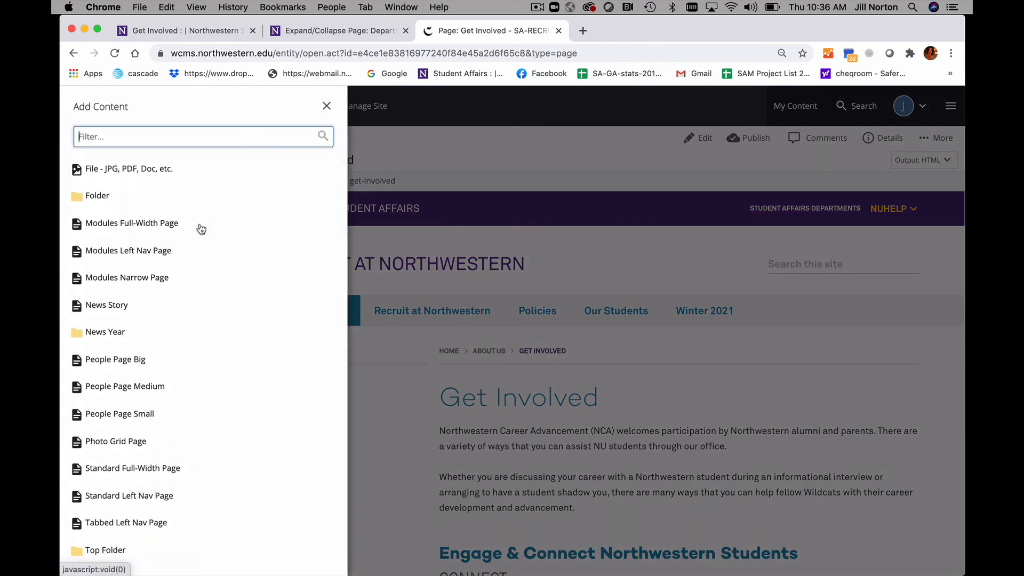
pyautogui.scroll(3, 223, 471)
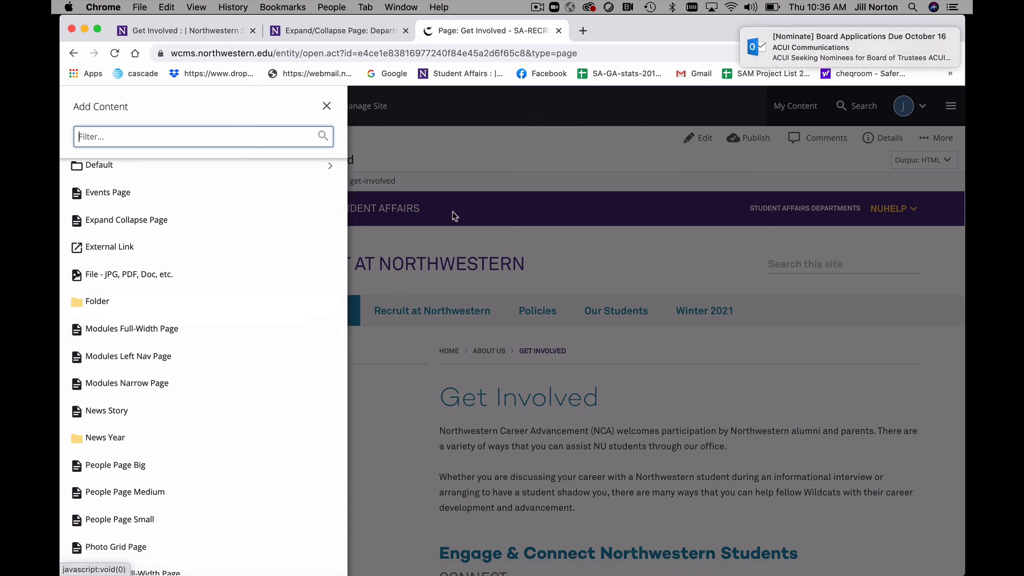
pyautogui.click(456, 170)
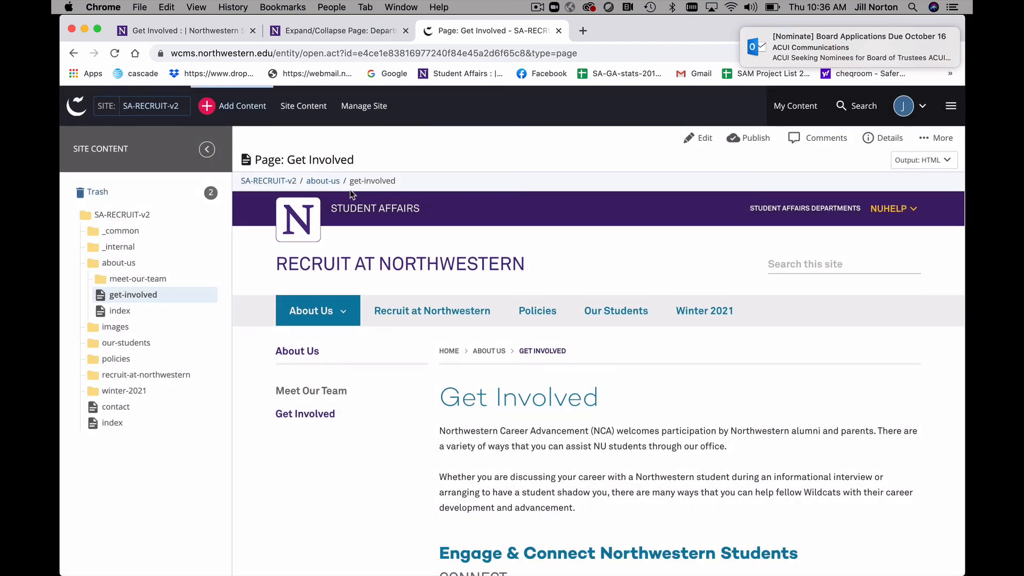